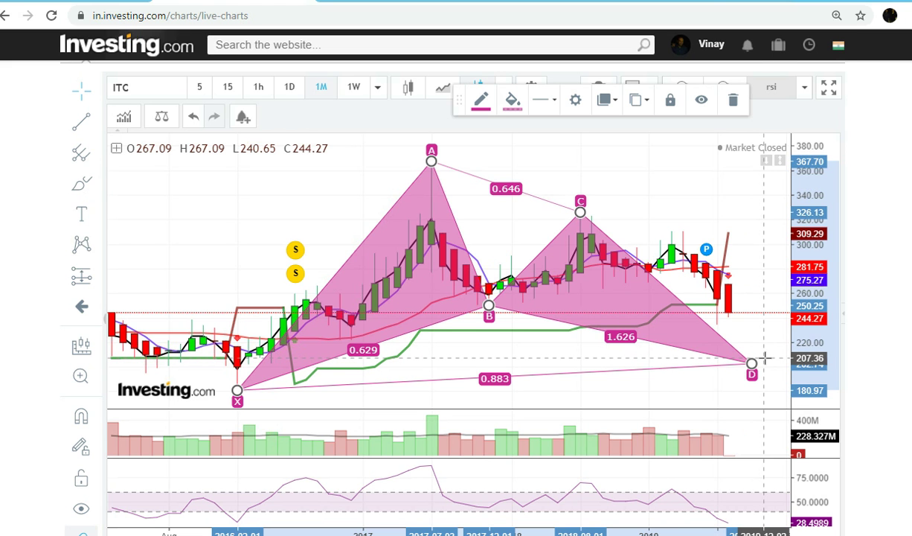
- Switch to the NSE option chain page for ITC and view the strikes around 230 to 250
left_click(712, 2)
scroll(631, 386, "down", 3)
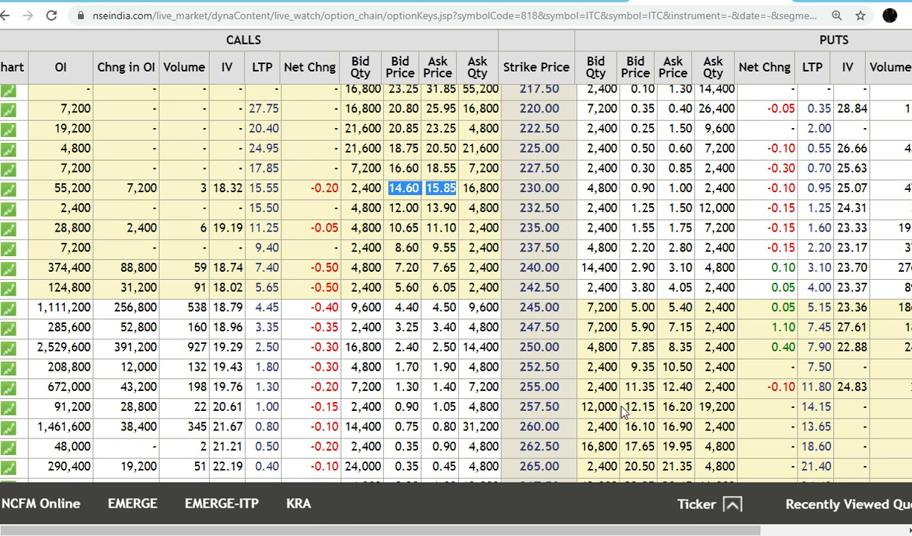
- Switch to the HEDGING CALCULATOR workbook in Excel and review the Strategy sheet's position table and the reference legs below it
mouse_move(353, 534)
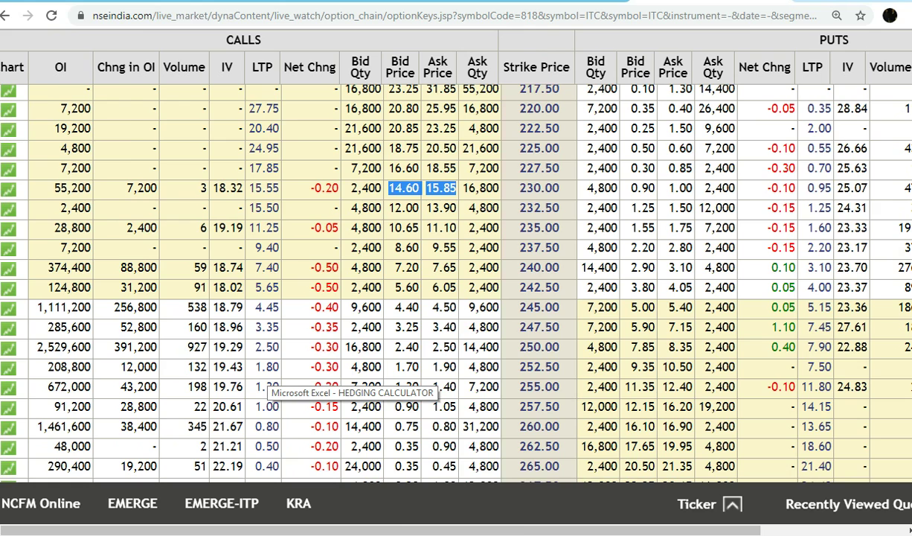
left_click(397, 531)
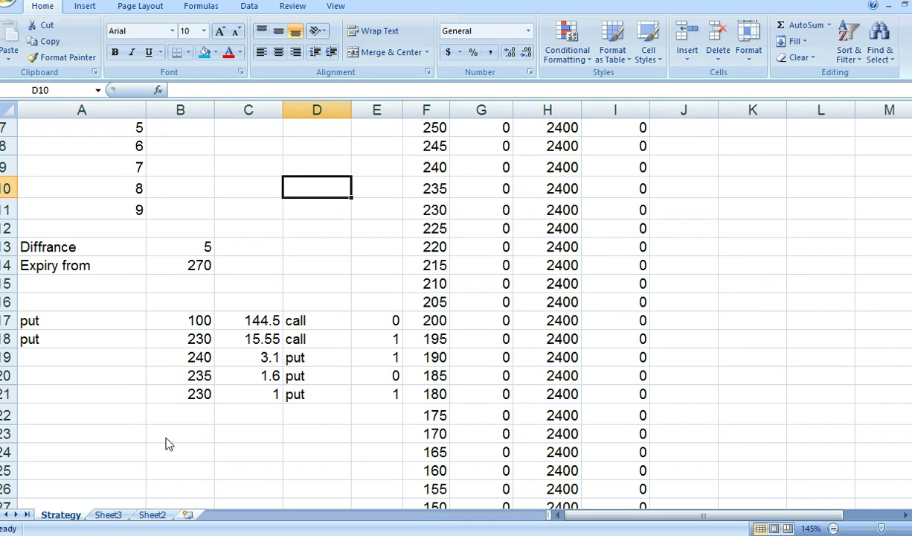
scroll(714, 343, "up", 2)
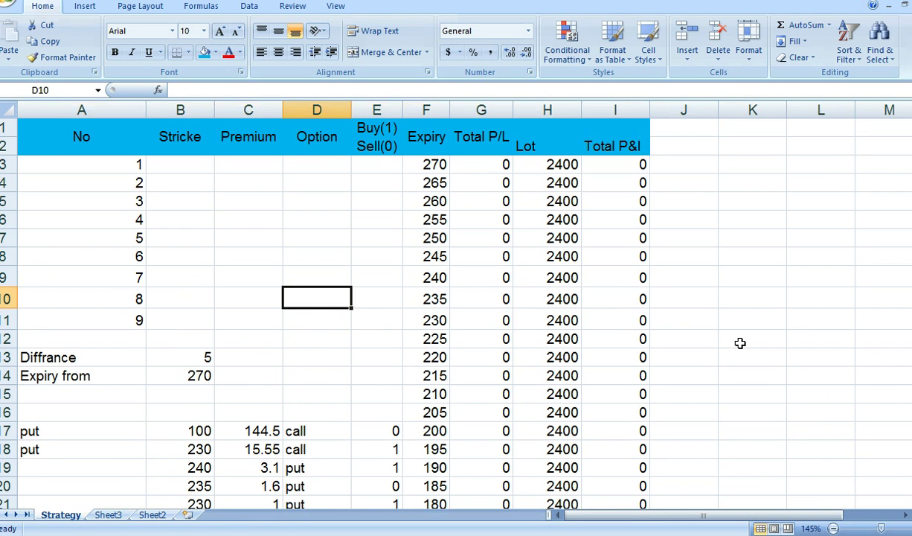
scroll(670, 347, "down", 1)
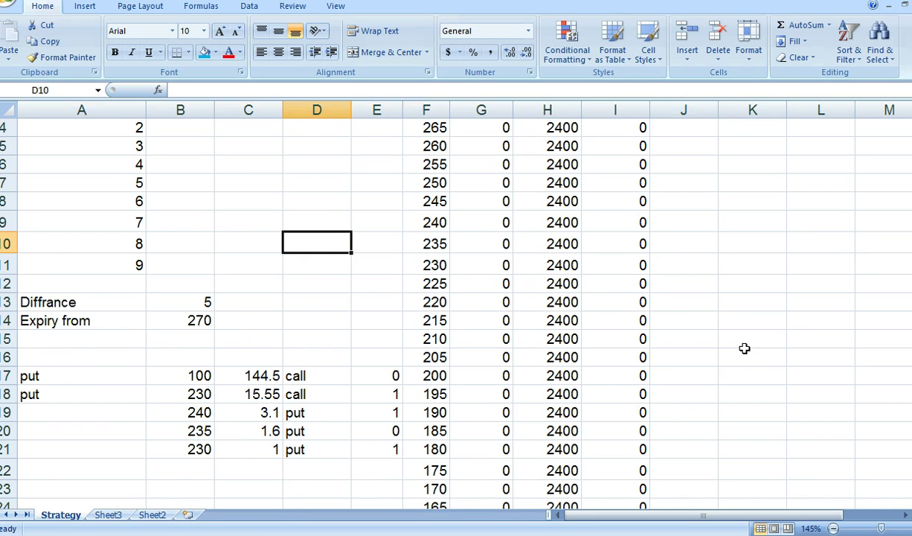
scroll(723, 345, "up", 1)
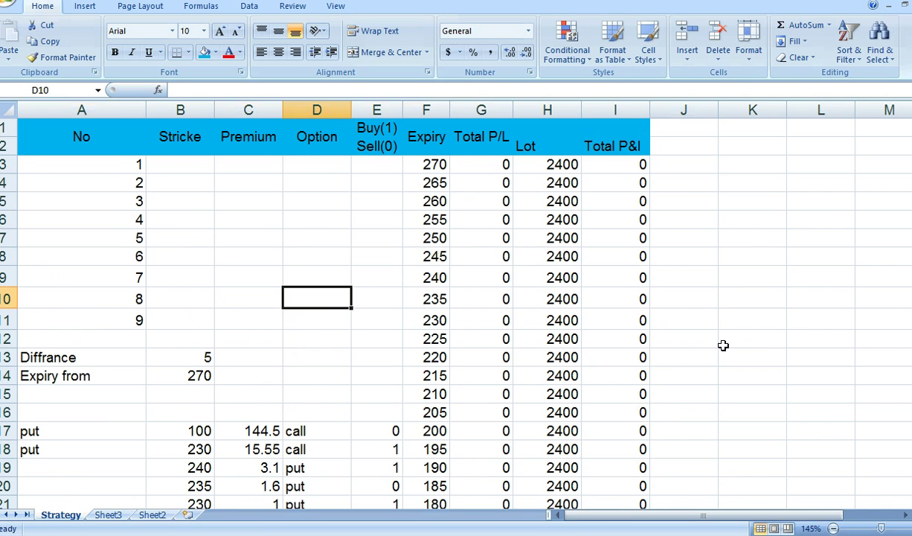
scroll(723, 345, "down", 1)
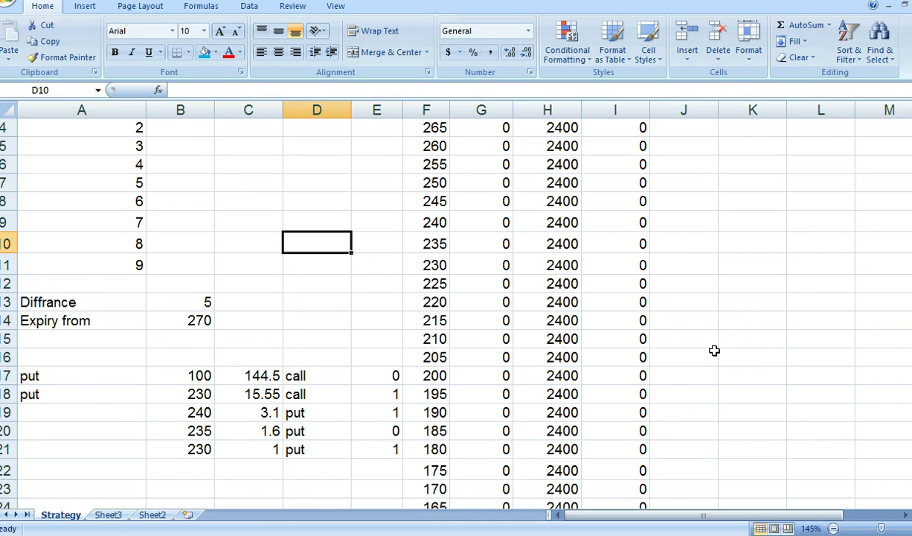
scroll(714, 350, "up", 1)
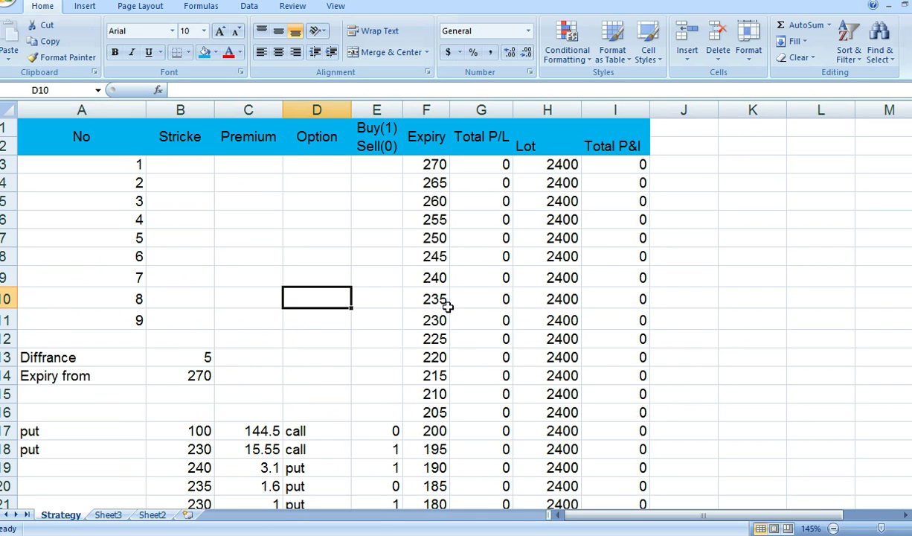
- Enter a strike of 100 and a premium of 144.5 for position 1 in the strategy table
left_click(197, 166)
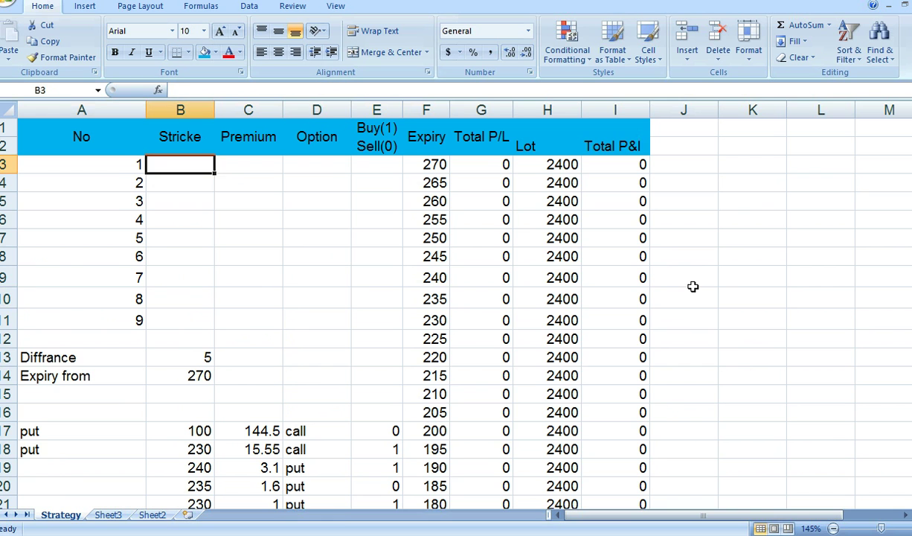
type("100")
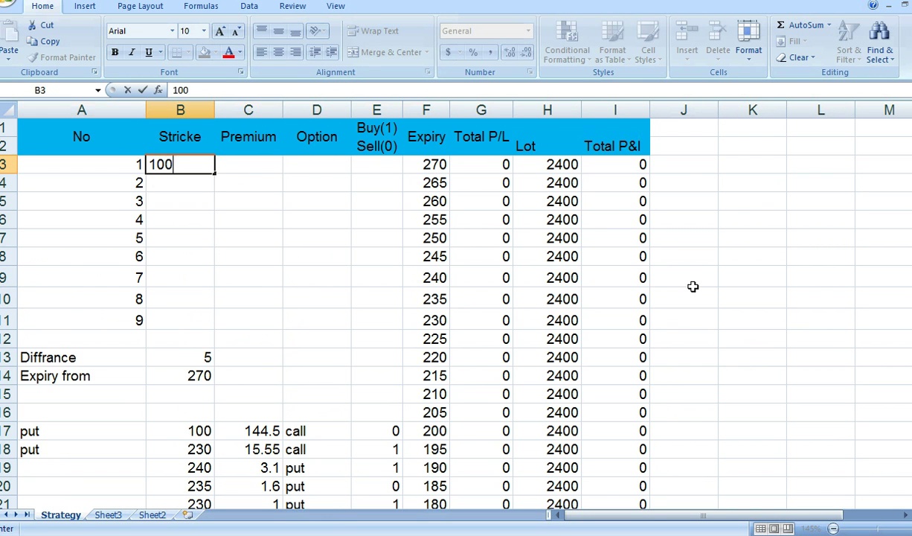
key("Tab")
type("144")
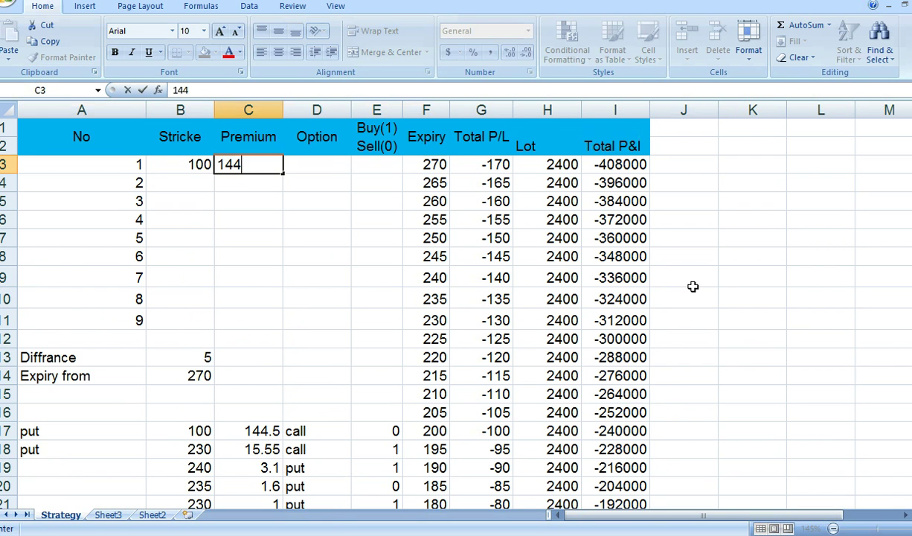
type(".5")
key("Tab")
key("Left")
key("Left")
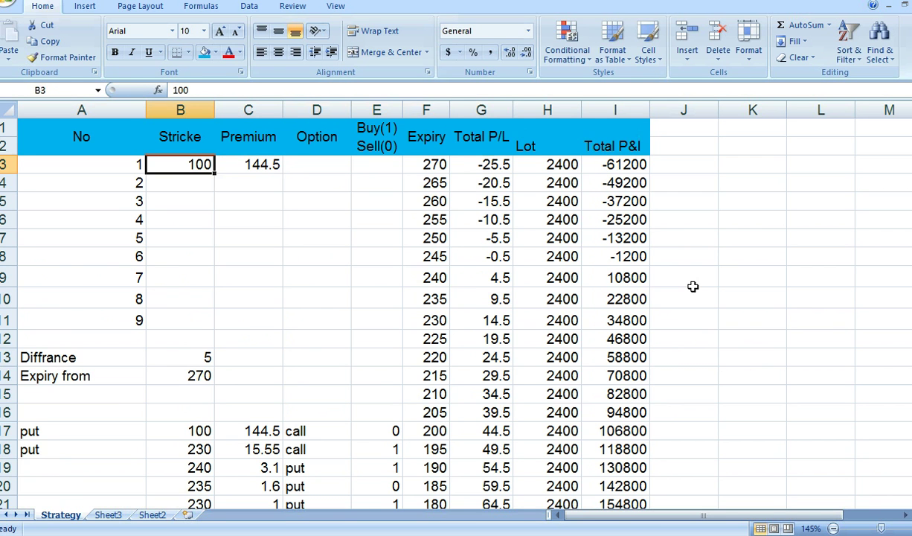
key("Right")
key("Right")
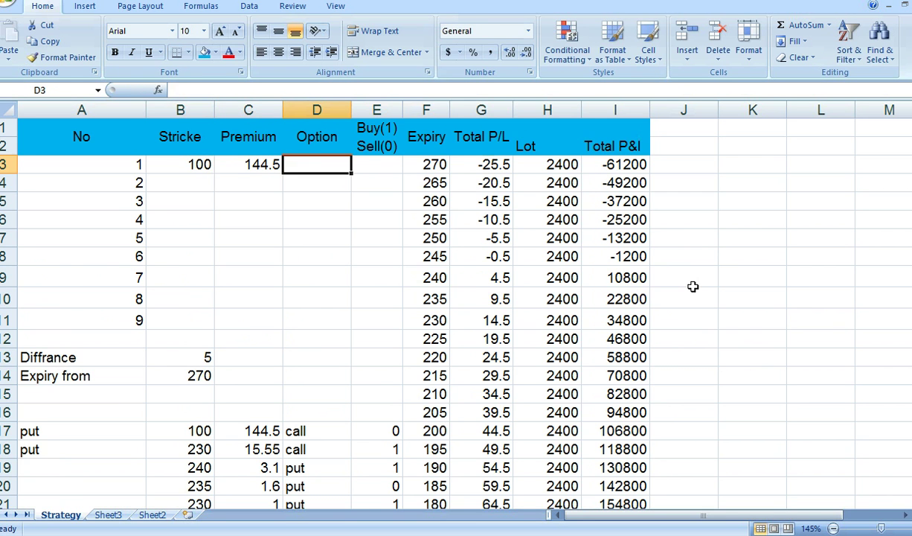
- Mark position 1 as a call option with the Buy/Sell code 0
type("call")
key("Tab")
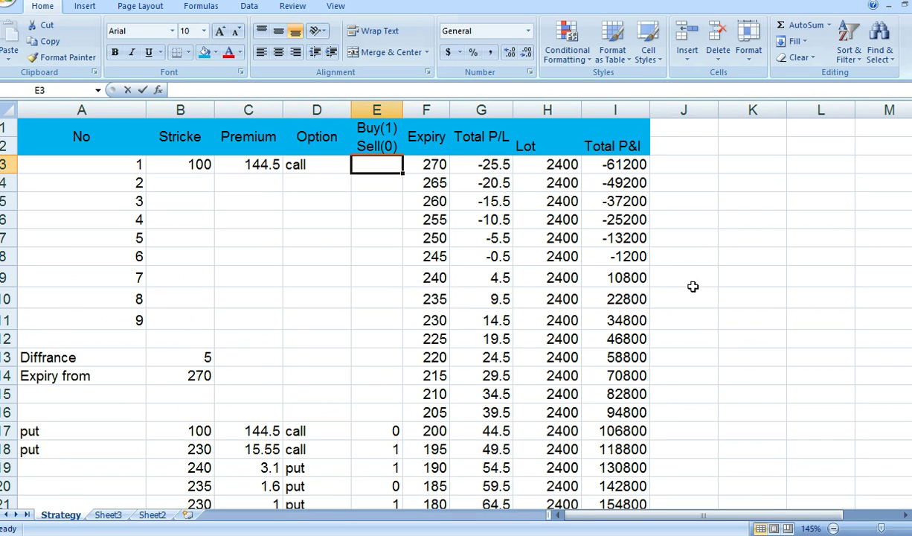
type("0")
key("Return")
left_click(361, 318)
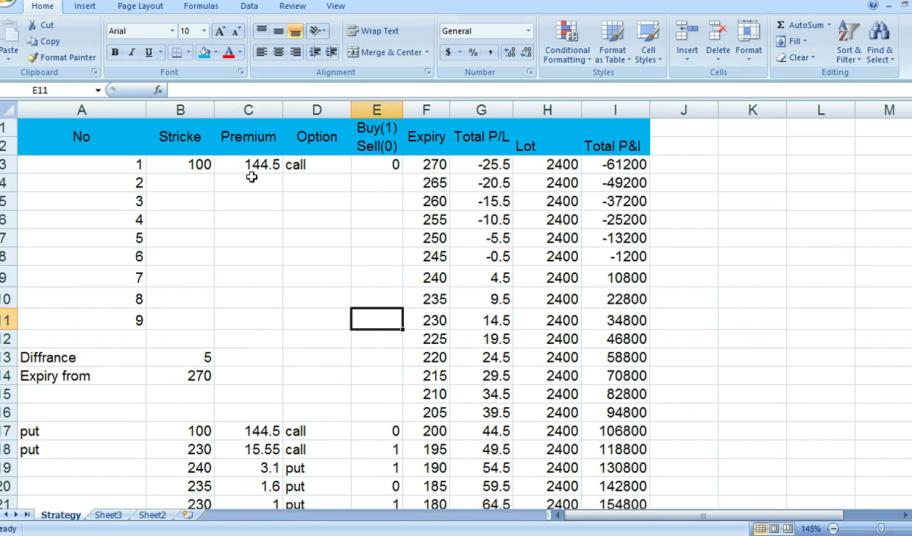
- Examine position 1's strike and premium and the Total P/L for an expiry of 240
left_click(192, 166)
key("shift+Right")
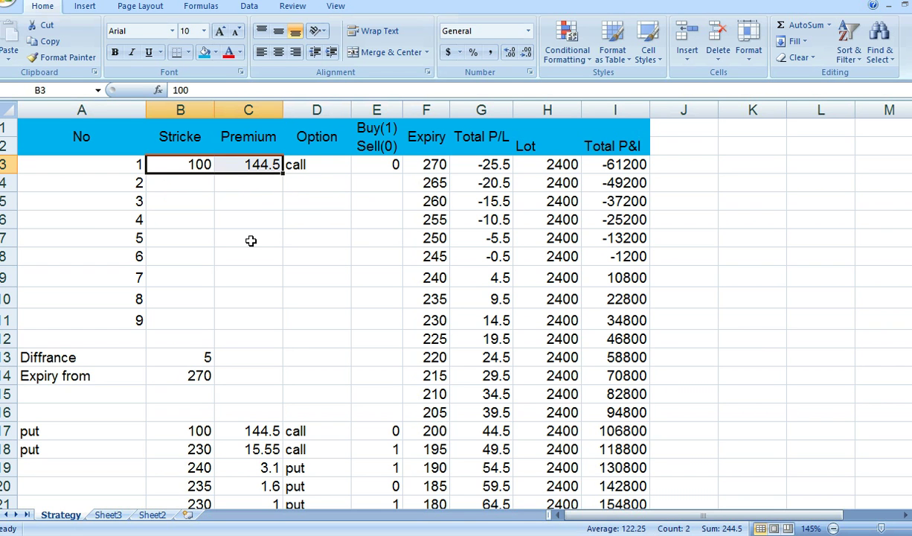
left_click(440, 277)
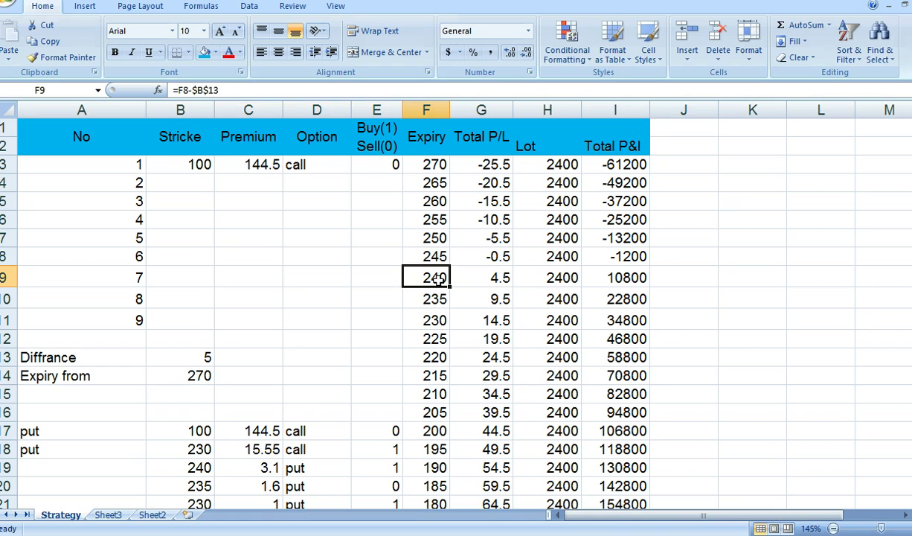
left_click(489, 281)
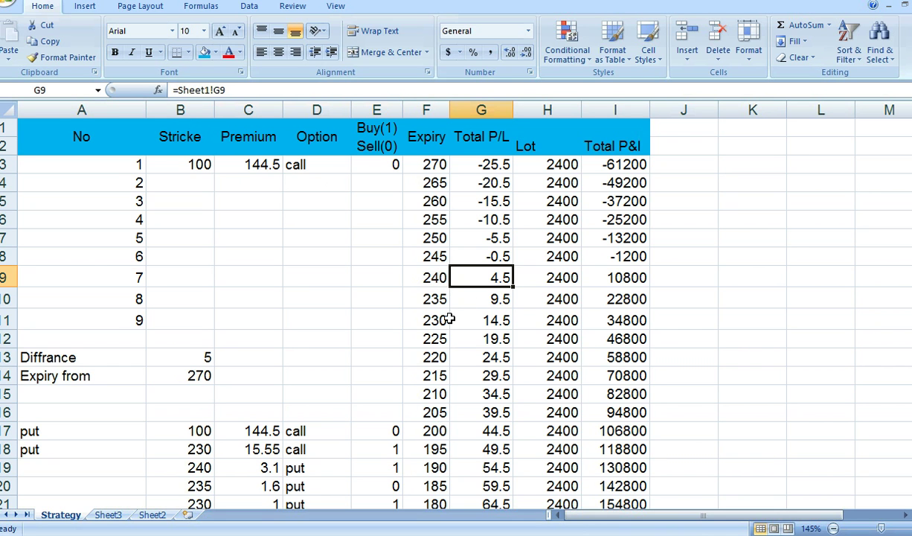
- Highlight the Expiry through Total P&l cells of the 240 expiry row with a blue fill
left_click(440, 275)
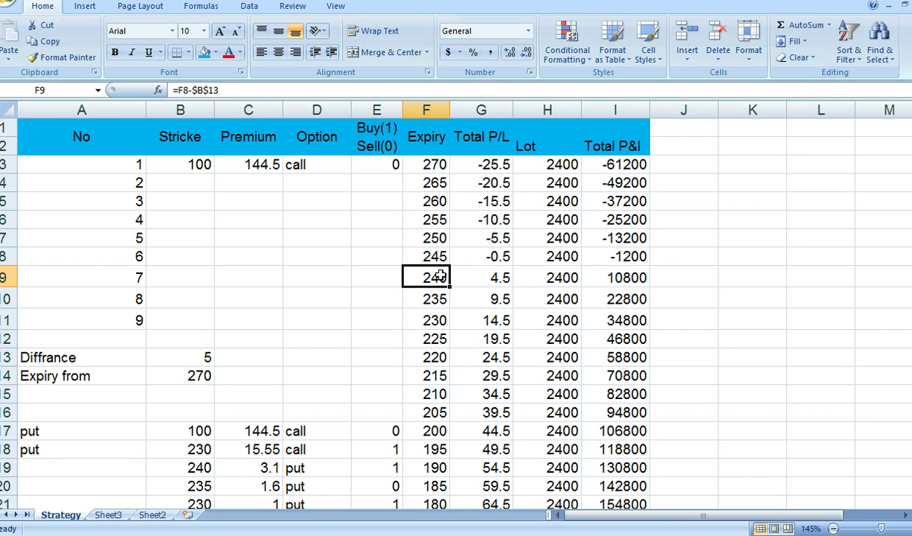
key("shift+Right")
key("shift+Right")
key("shift+Right")
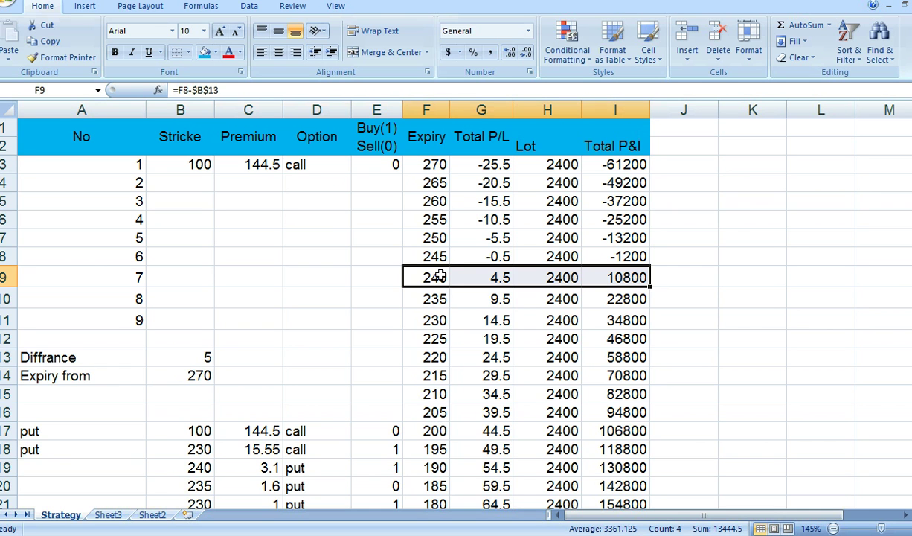
left_click(198, 53)
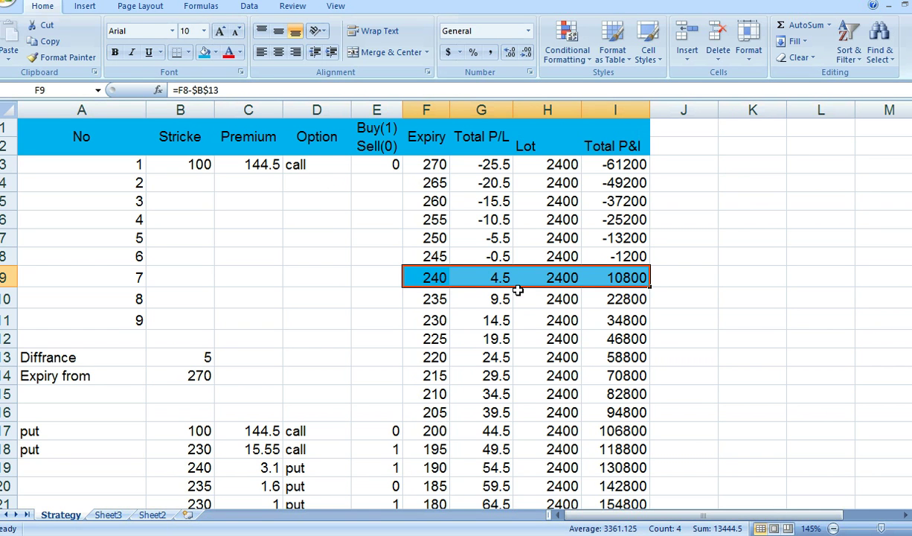
left_click(364, 275)
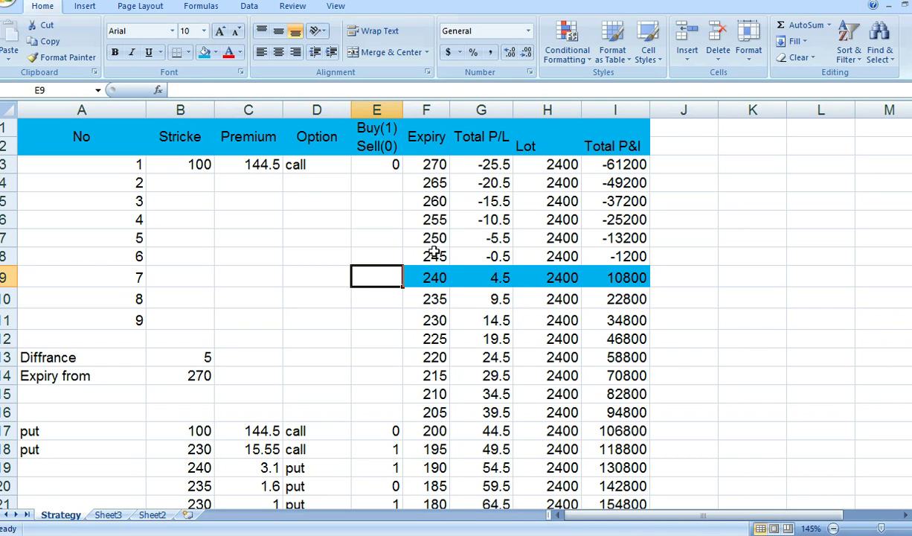
- Inspect the Expiry, Total P/L, Lot and Total P&l cells for the 270 expiry
left_click(439, 167)
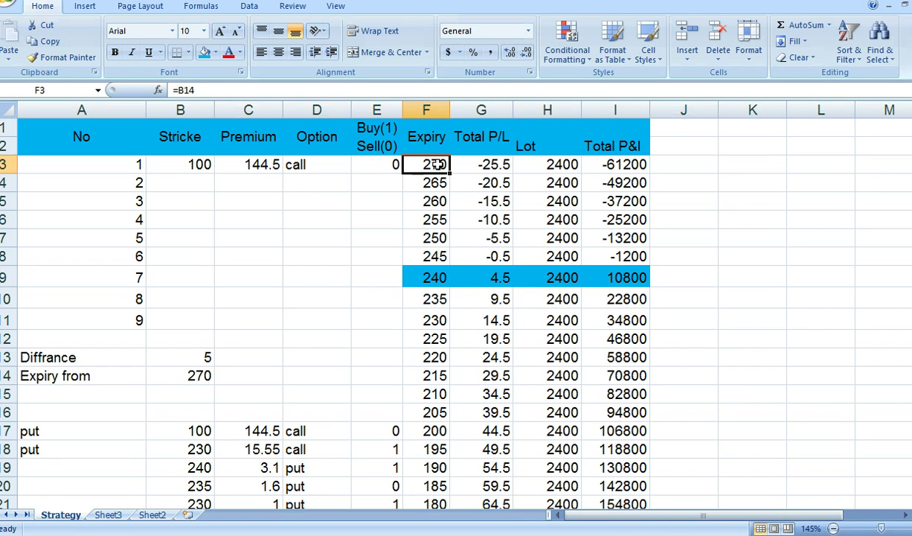
left_click(494, 165)
left_click(537, 164)
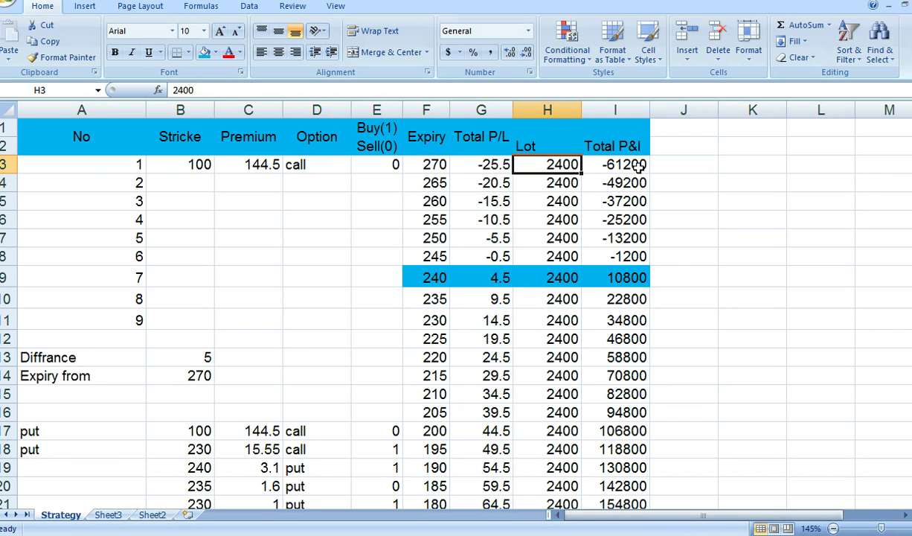
left_click(639, 168)
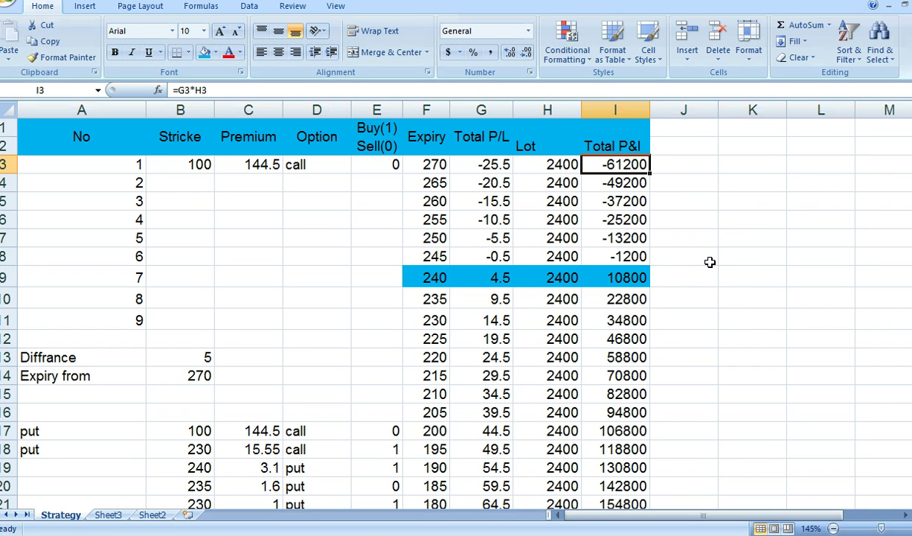
- Fill in position 2 with strike 230, premium 15.55, option call and Buy/Sell code 1
left_click(189, 180)
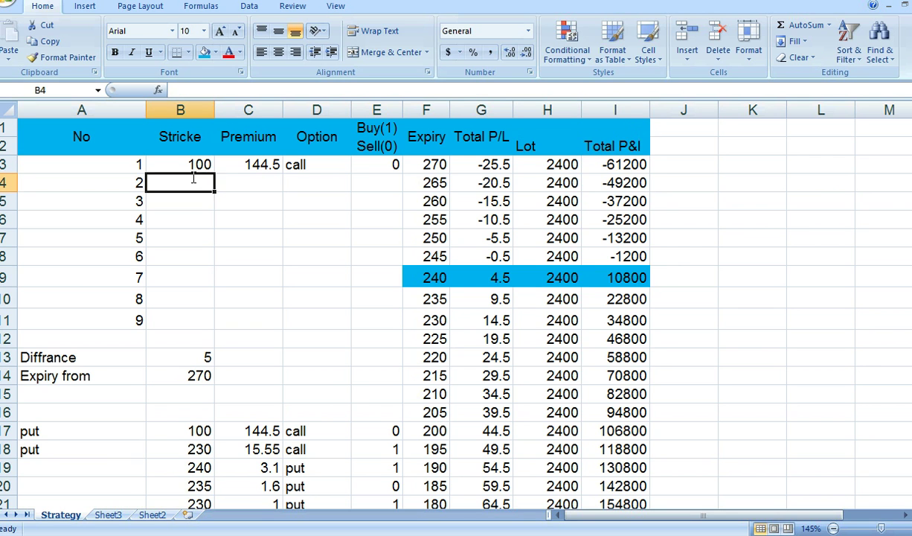
type("230")
key("Tab")
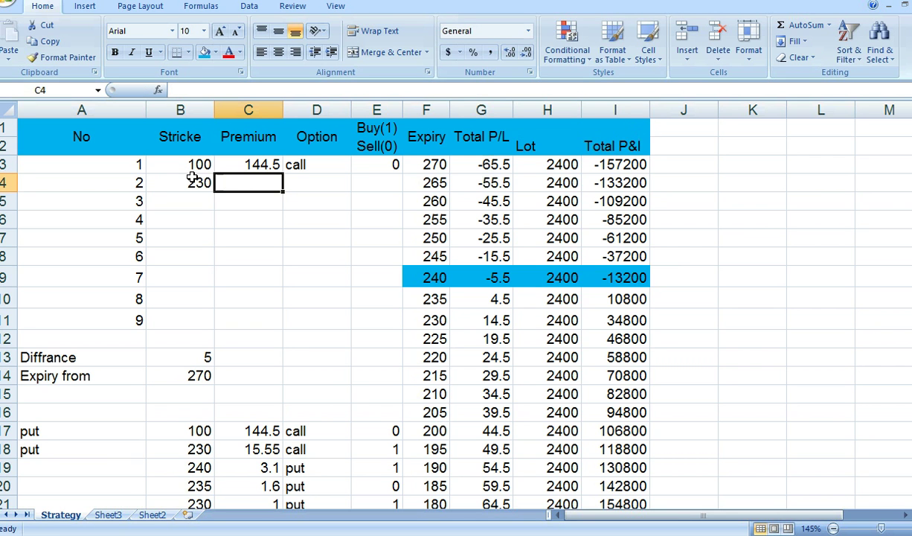
type("1")
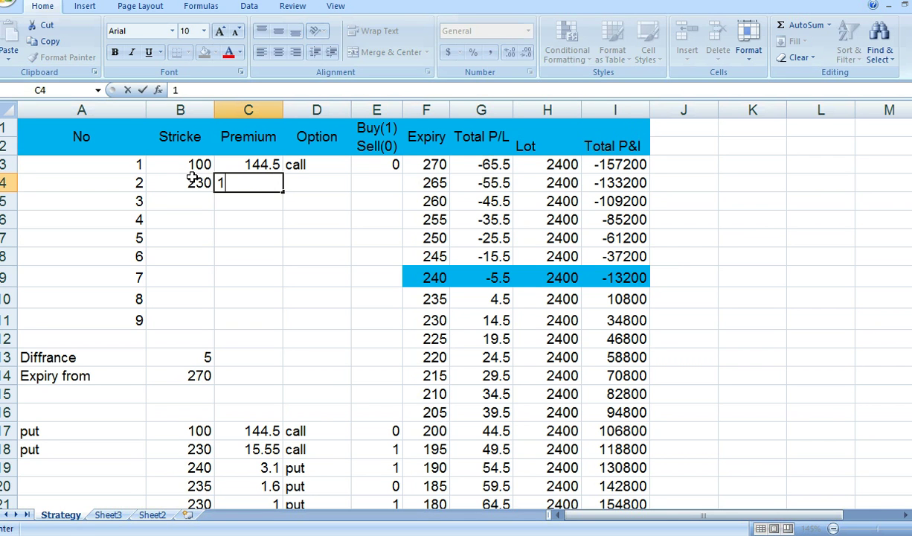
type("5.55")
key("Tab")
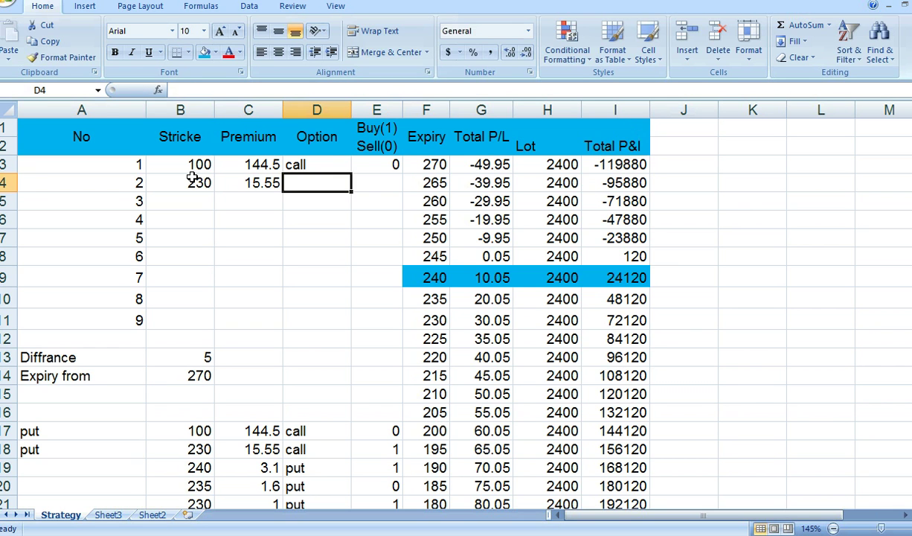
type("call")
key("Tab")
type("1")
key("Return")
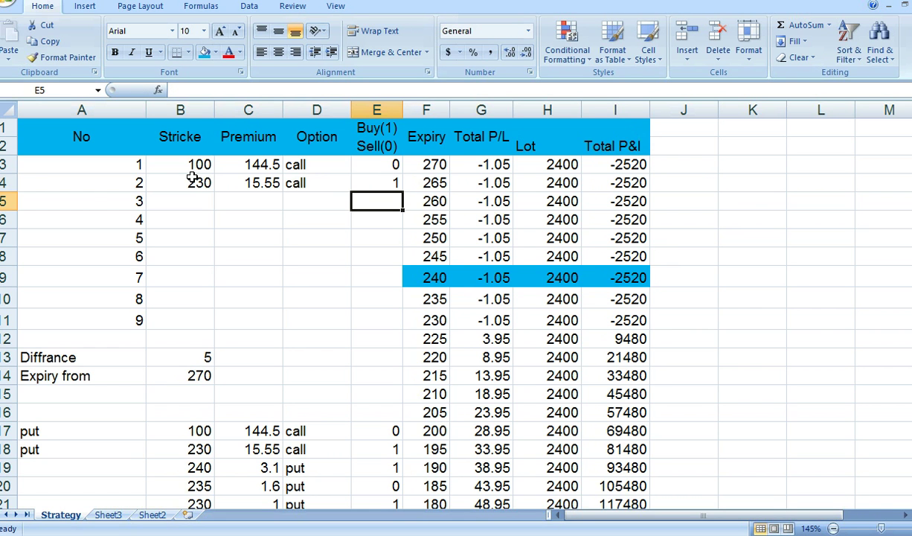
- Fill in position 3 with strike 240, premium 3.1, option put and Buy/Sell code 1
left_click(223, 215)
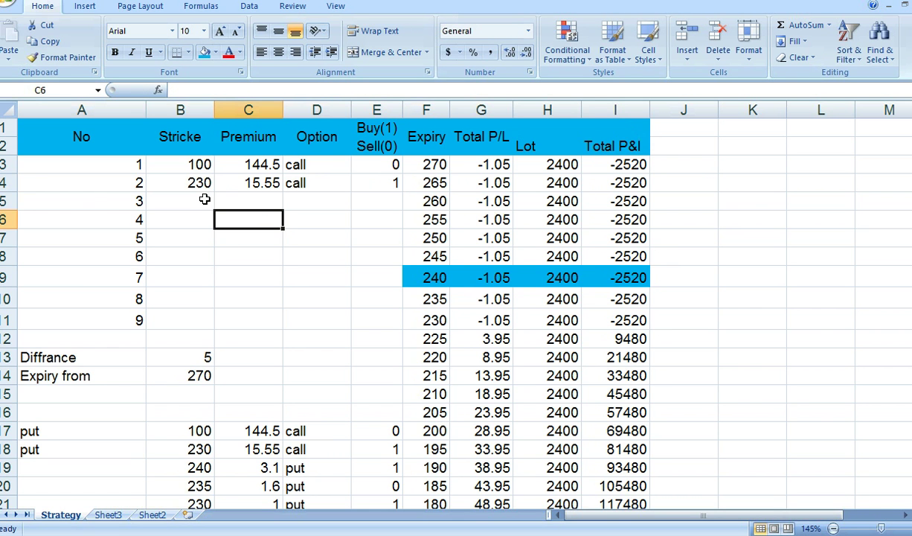
left_click(204, 200)
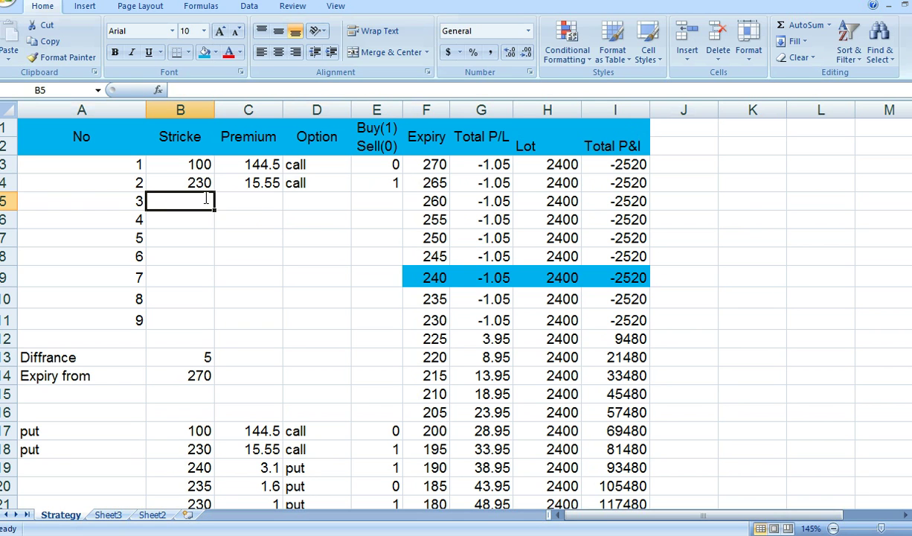
type("240")
key("Tab")
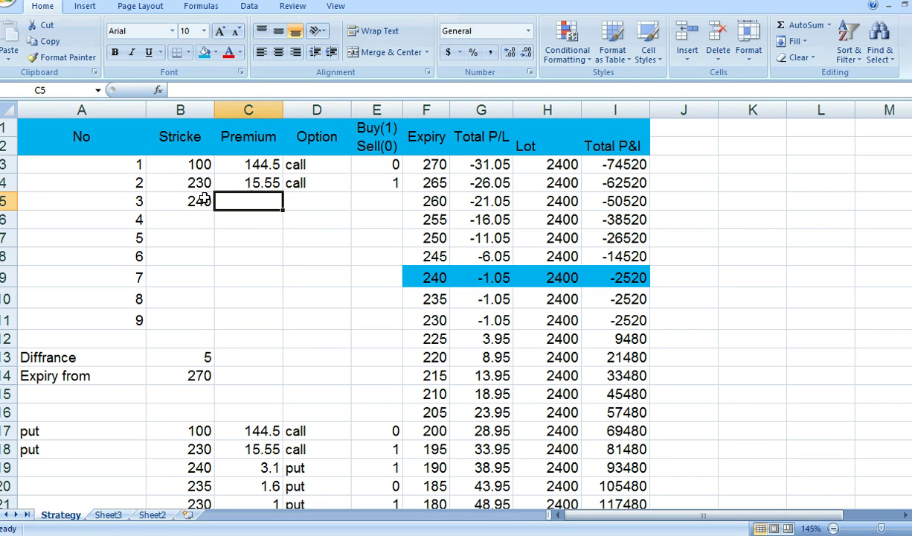
type("3.1")
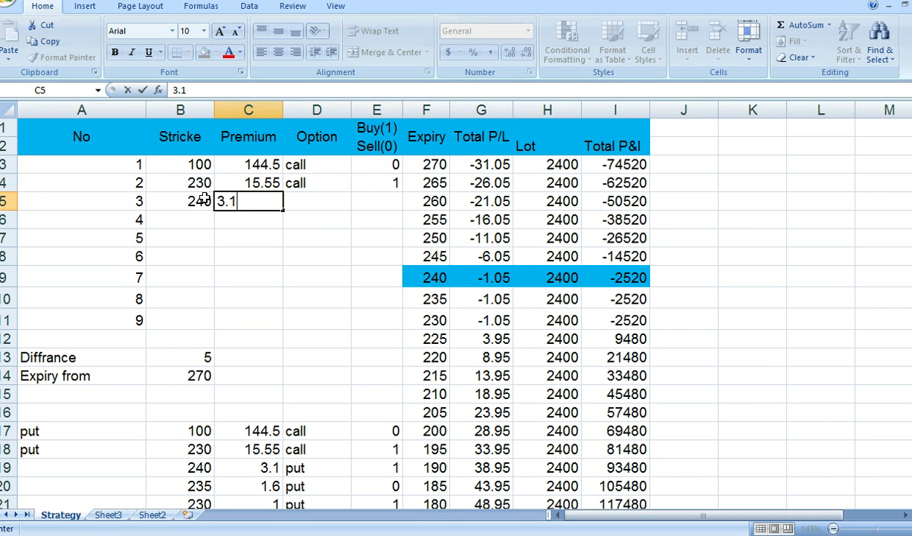
key("Tab")
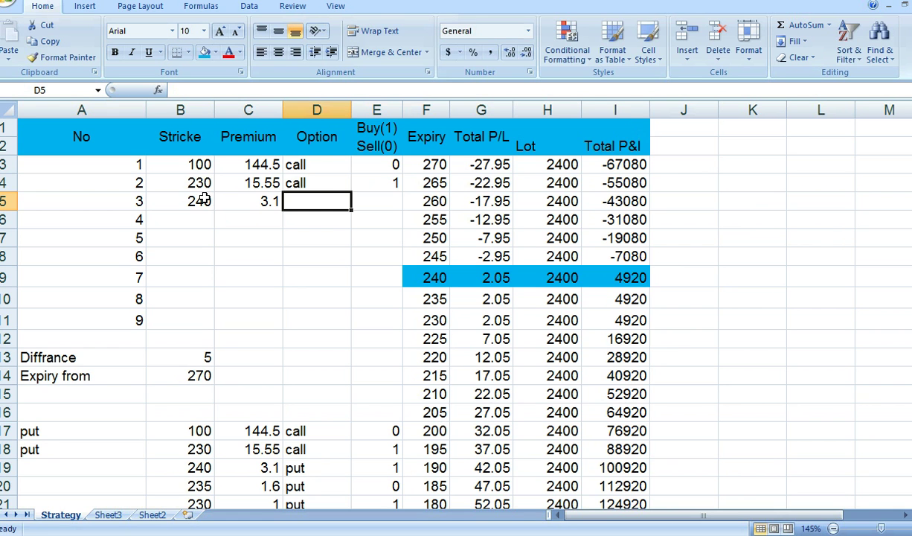
type("put")
key("Tab")
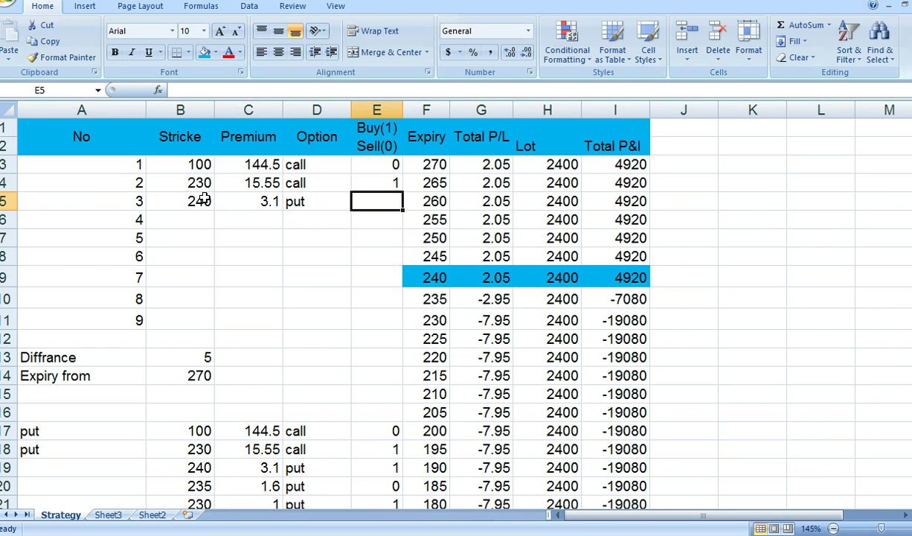
type("1")
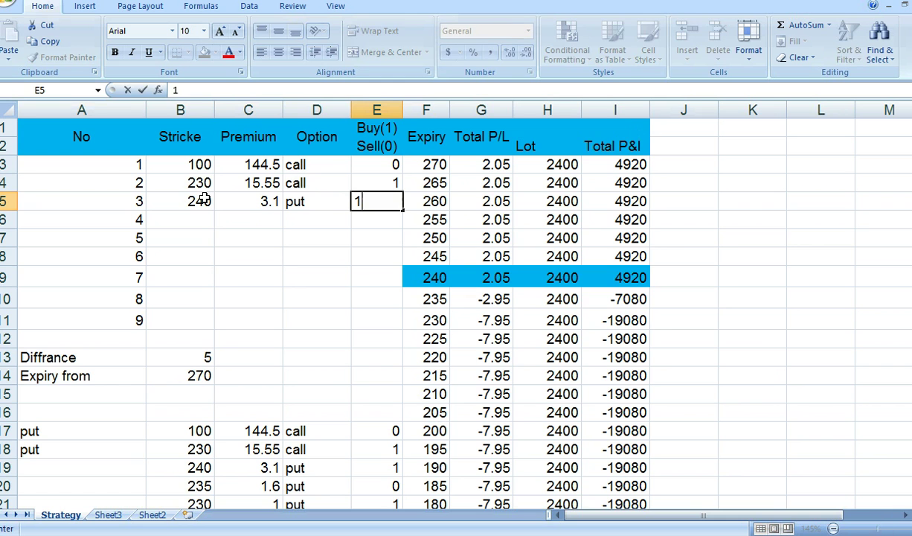
key("Return")
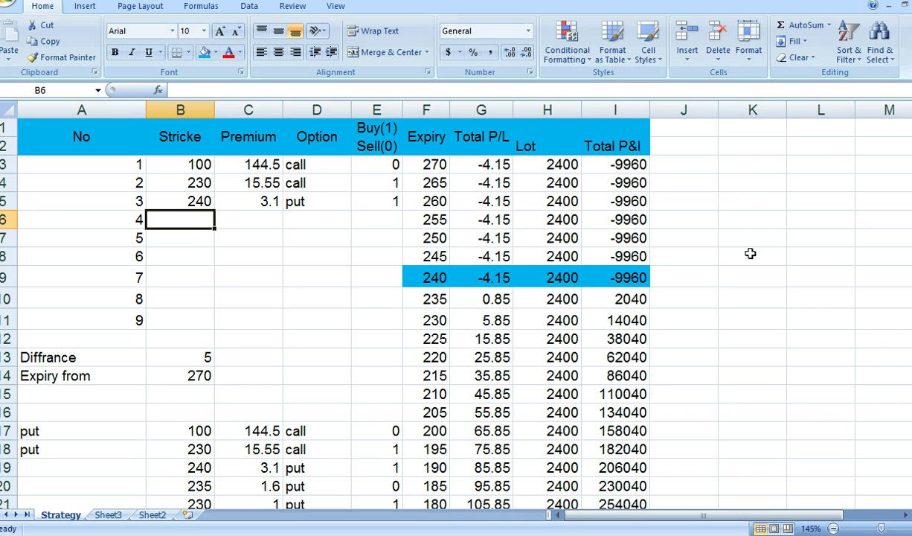
- Fill in position 4 with strike 235, premium 1.6, option put and Buy/Sell code 0
type("235")
key("Tab")
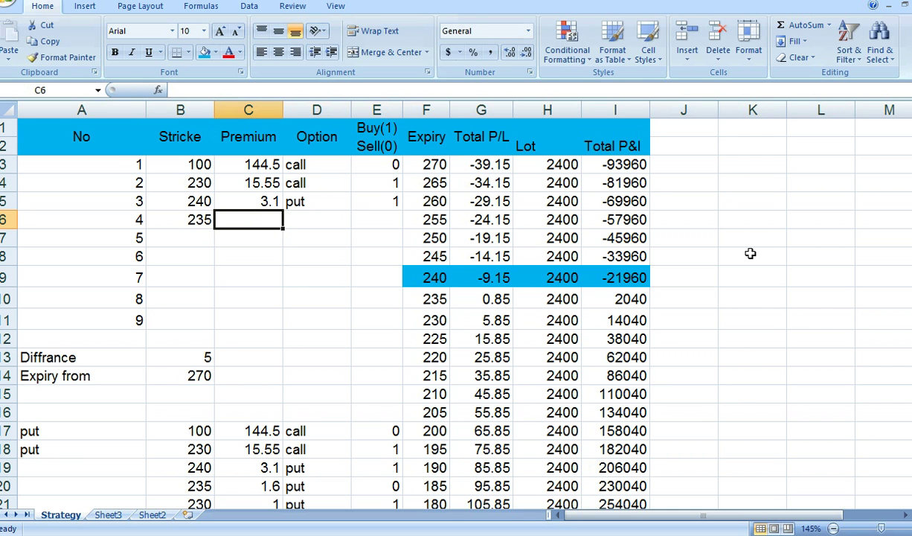
type("1.6")
key("Tab")
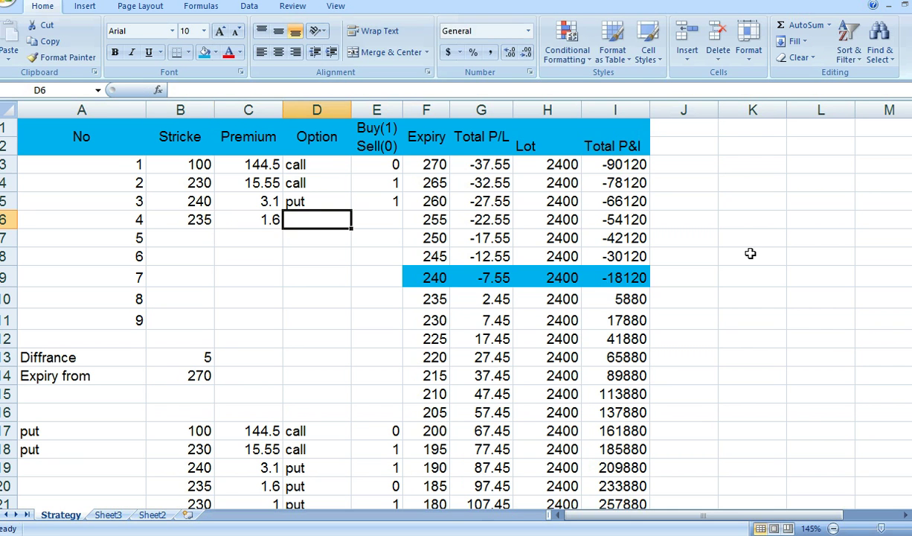
type("put")
key("Tab")
type("0")
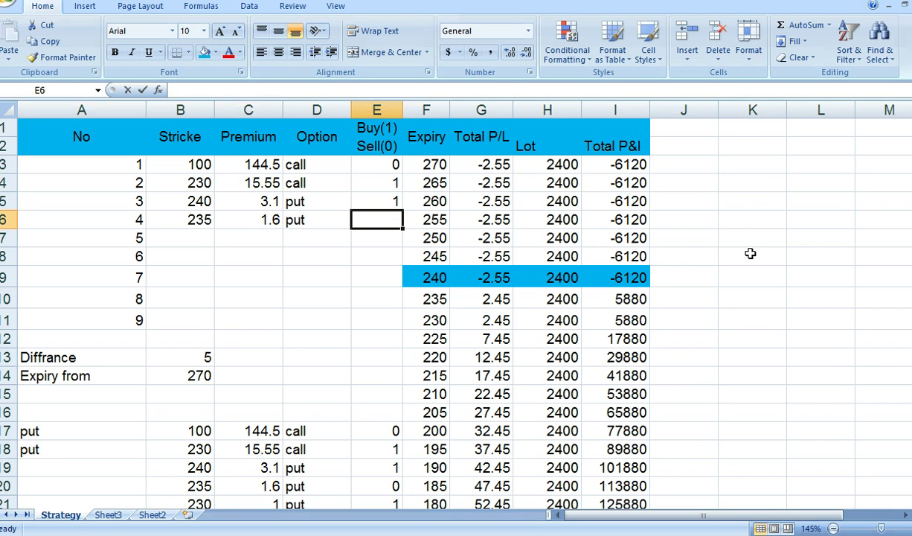
key("Return")
- Fill in position 5 with strike 230, premium 1, option put and Buy/Sell code 1
key("Left")
key("Left")
key("Left")
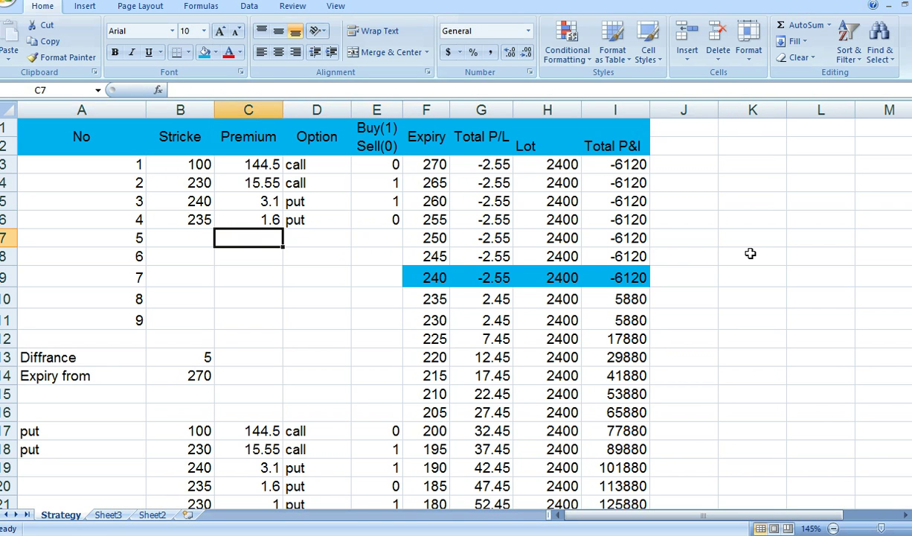
type("23")
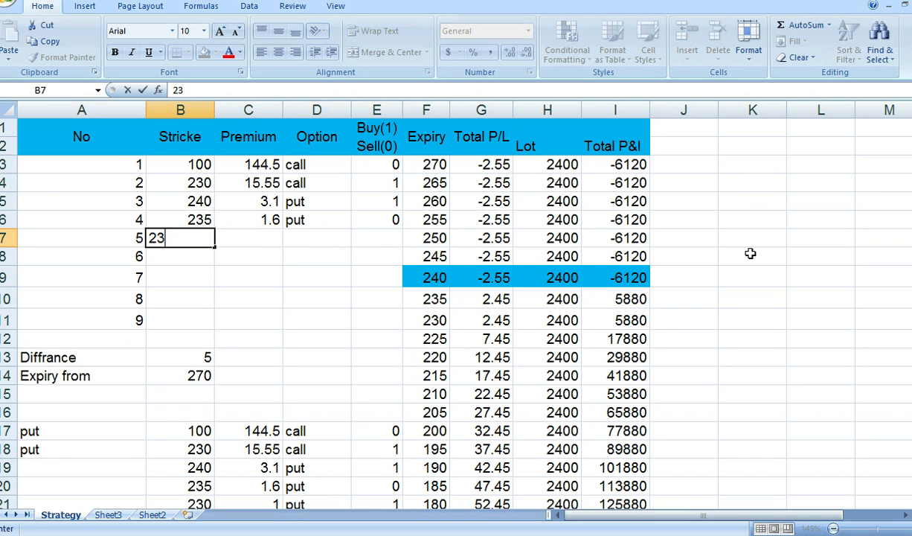
type("0")
key("Tab")
type("1")
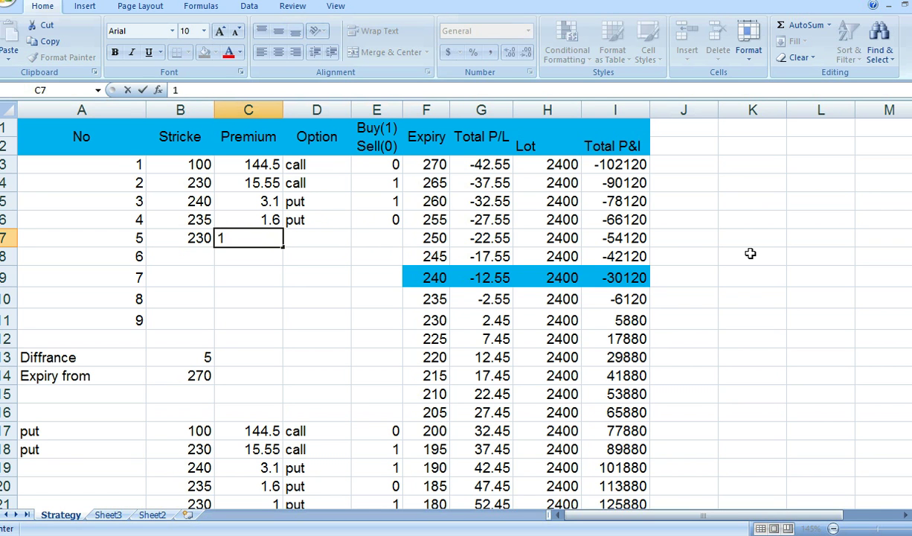
key("Tab")
type("put")
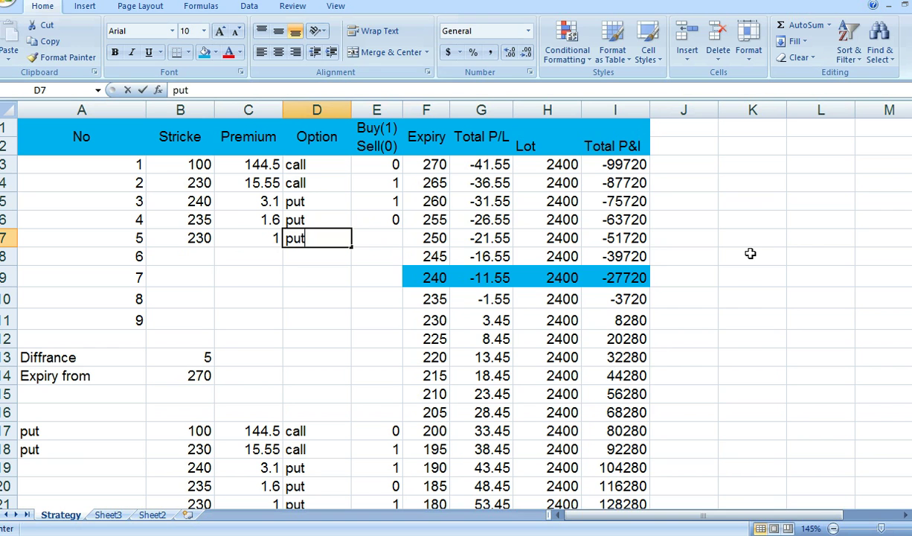
key("Tab")
type("1")
key("Return")
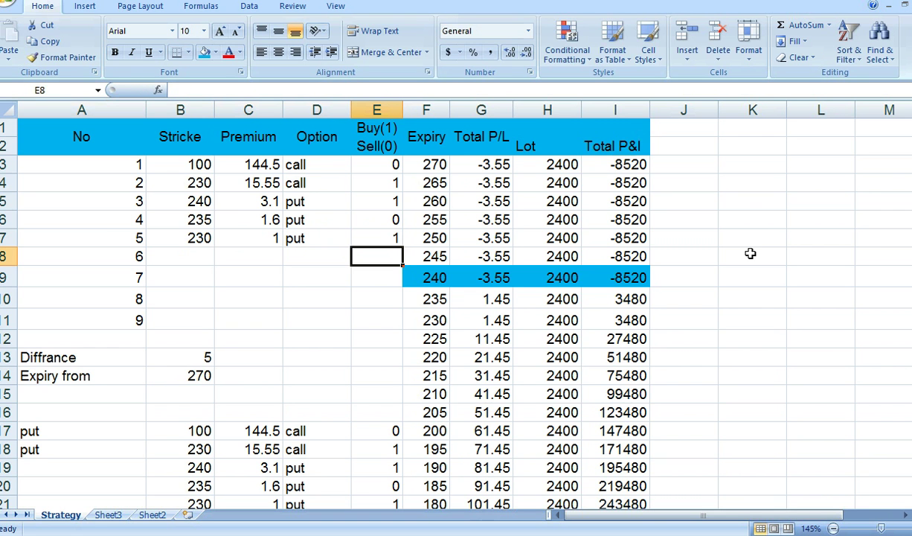
- Remove the fill color from the 240 expiry row's Expiry through Total P&l cells
left_click(363, 322)
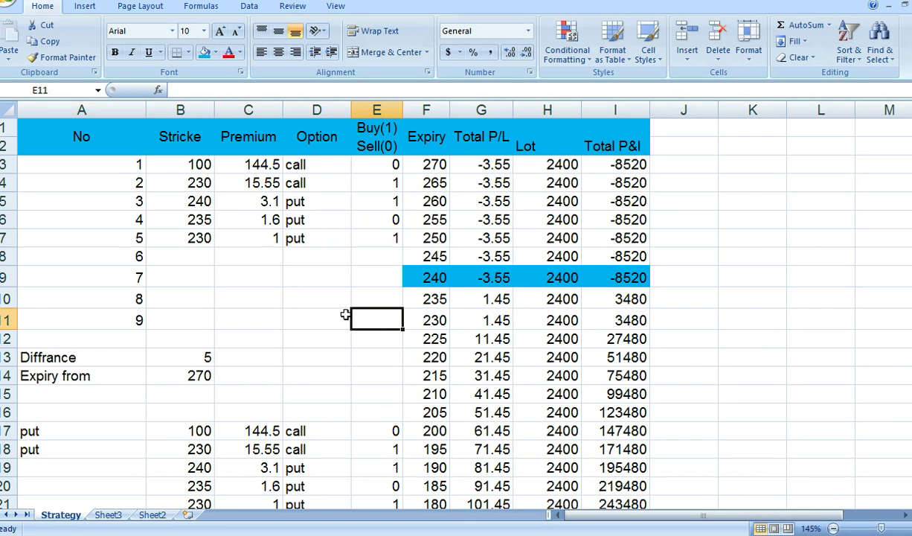
scroll(346, 311, "down", 1)
scroll(342, 310, "up", 1)
left_click(413, 271)
key("shift+Right")
key("shift+Right")
key("shift+Right")
key("shift+Right")
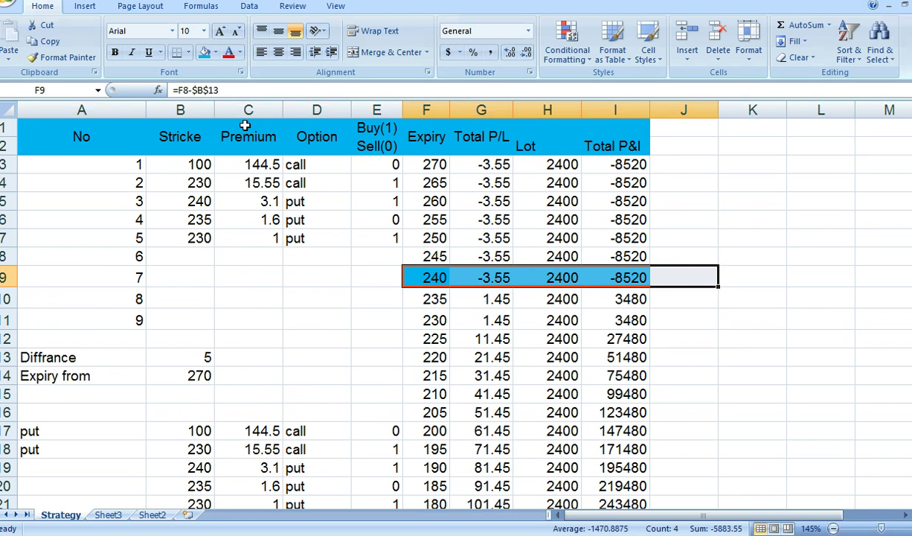
left_click(215, 52)
left_click(248, 181)
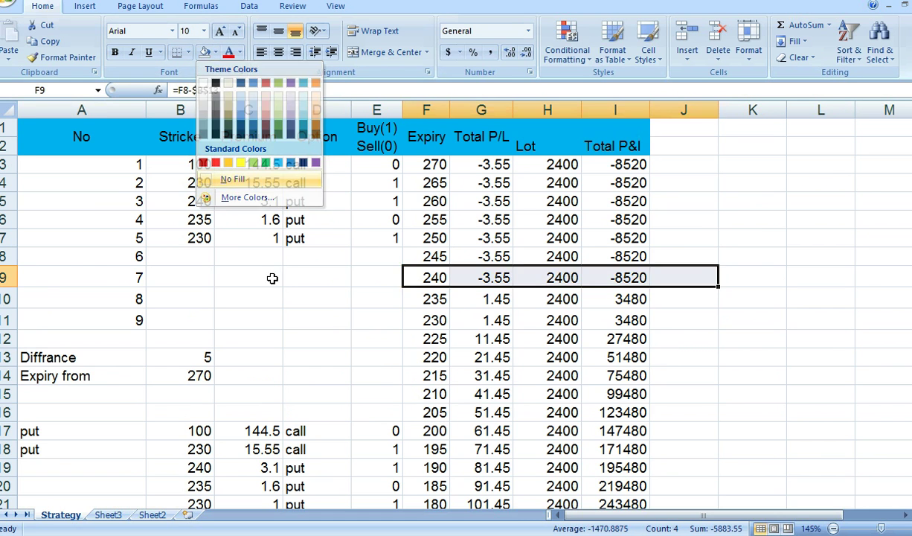
left_click(271, 276)
- Highlight the Expiry through Total P&l cells of the 235 expiry row with a light blue fill
left_click(431, 298)
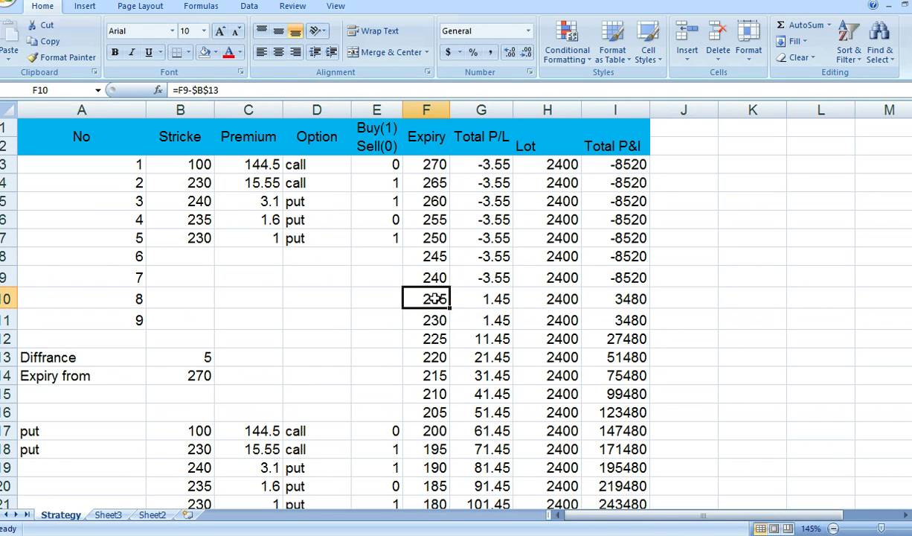
key("shift+Right")
key("shift+Right")
key("shift+Right")
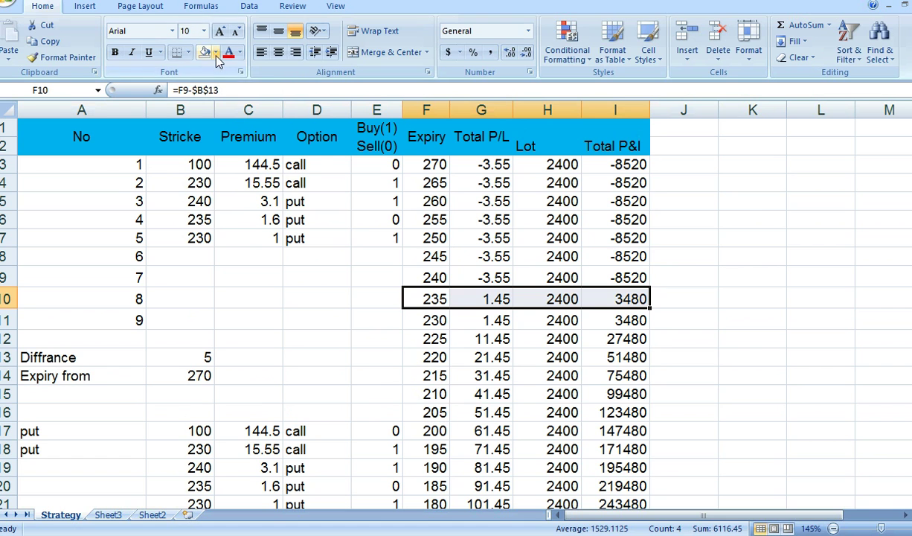
left_click(213, 54)
left_click(264, 160)
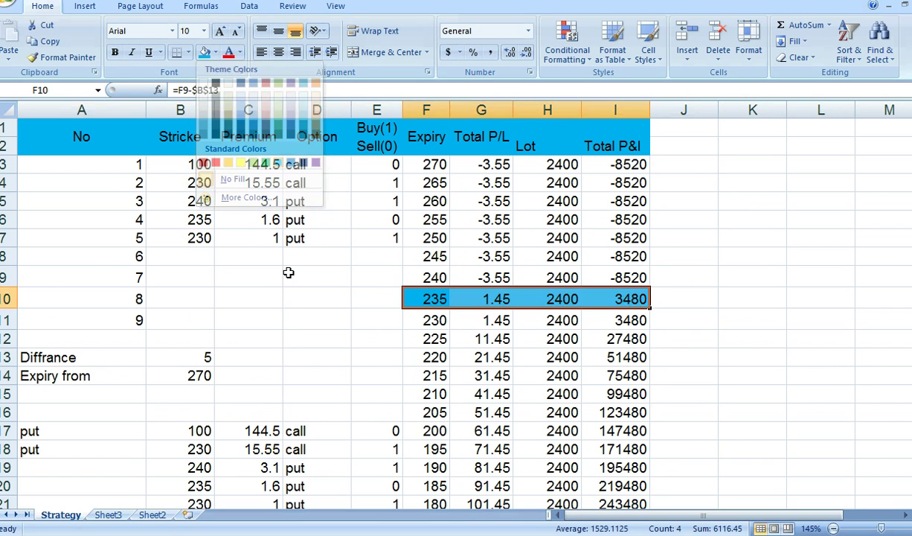
left_click(288, 273)
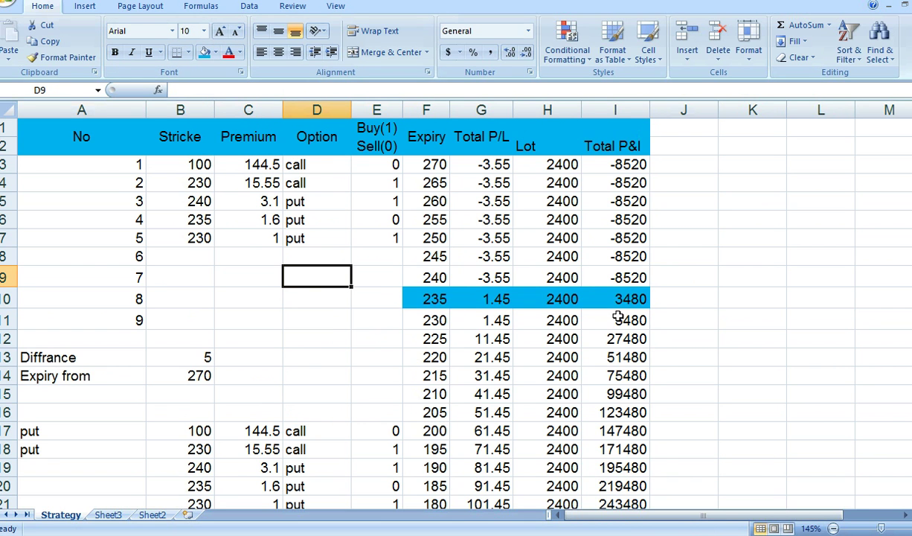
left_click(674, 298)
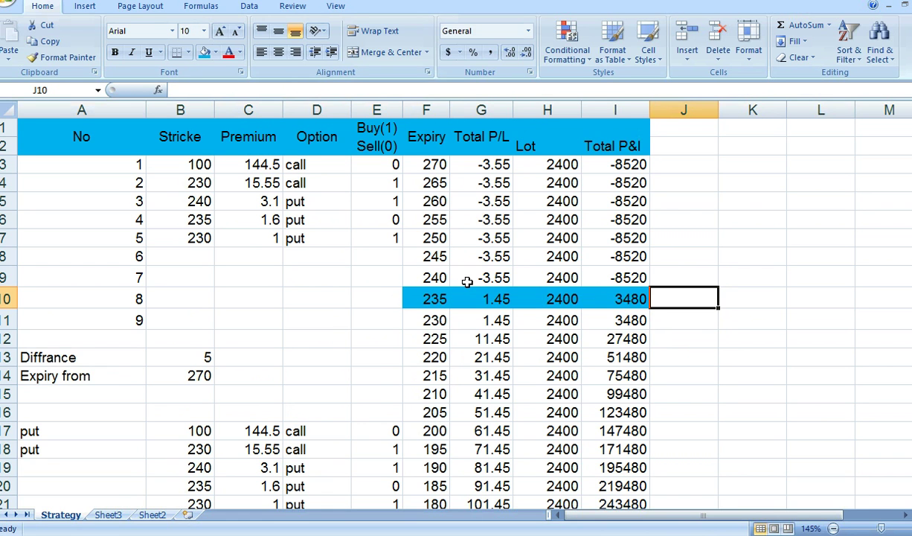
- Highlight the Expiry through Total P&l cells of the 240 expiry row with an orange fill
left_click(433, 277)
left_click_drag(434, 277, 618, 276)
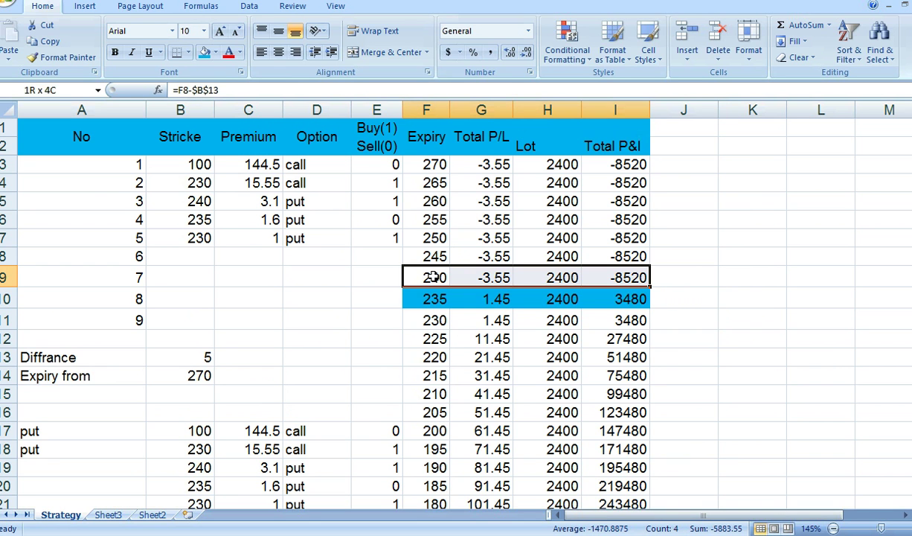
left_click(216, 52)
left_click(227, 163)
left_click(231, 250)
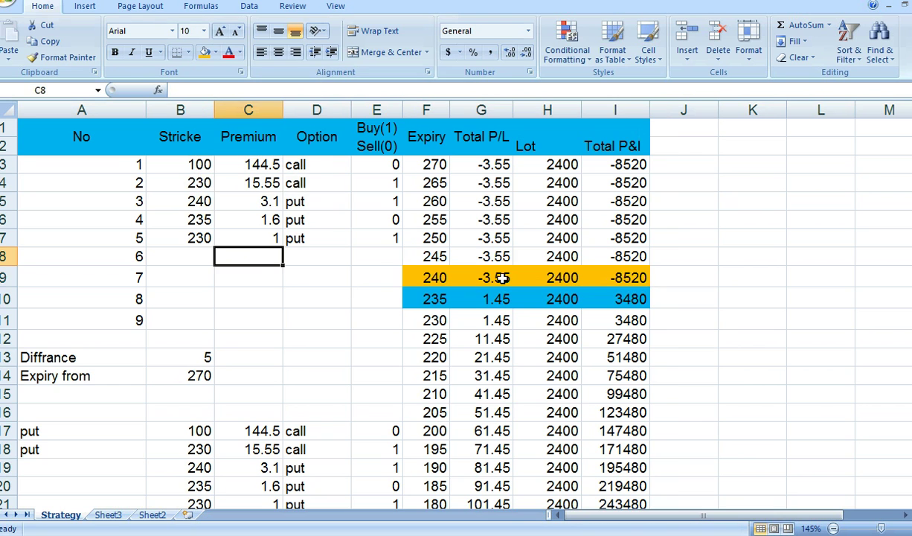
- Label the 240 expiry row "max loss" in cell J9, beside its Total P&l value
left_click(618, 278)
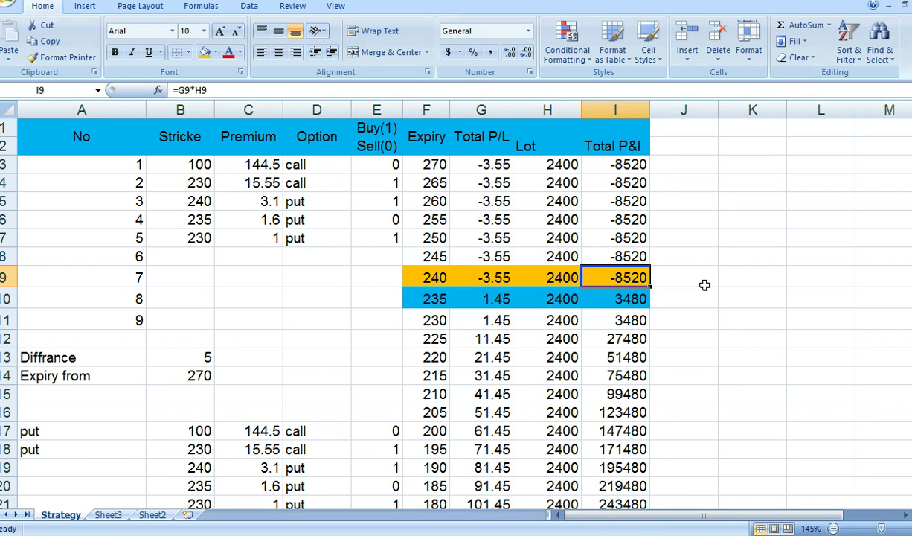
left_click(703, 283)
type("max")
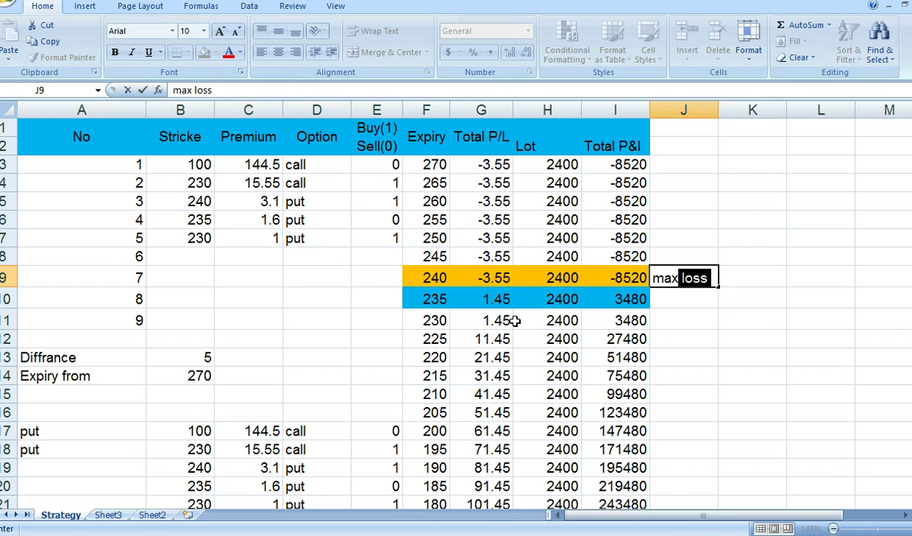
key("Tab")
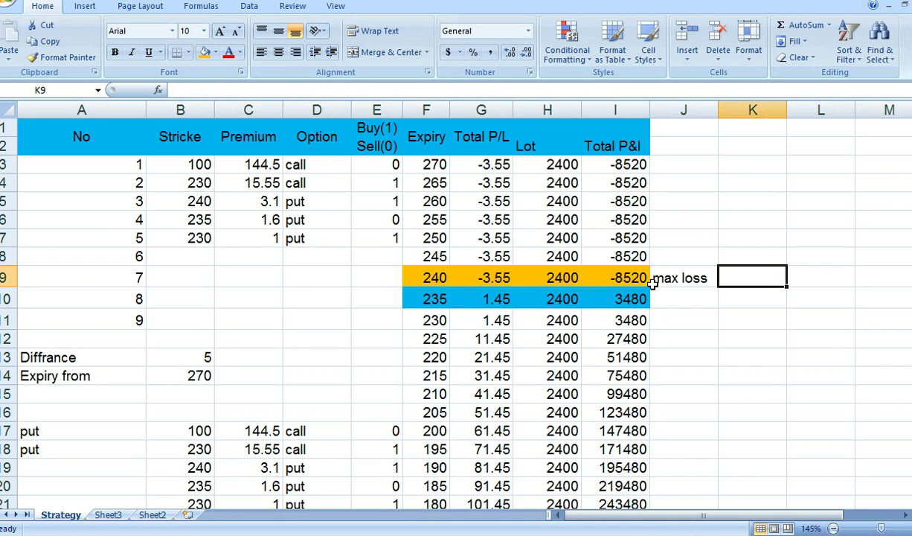
- Highlight the Expiry through Total P&l cells of the 220 expiry row with a light blue fill
left_click(436, 359)
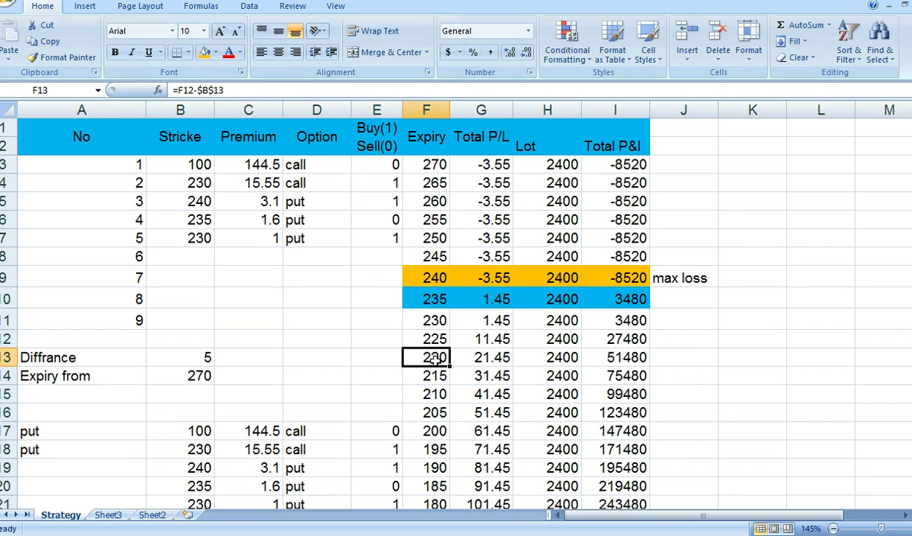
key("shift+Right")
key("shift+Right")
key("shift+Right")
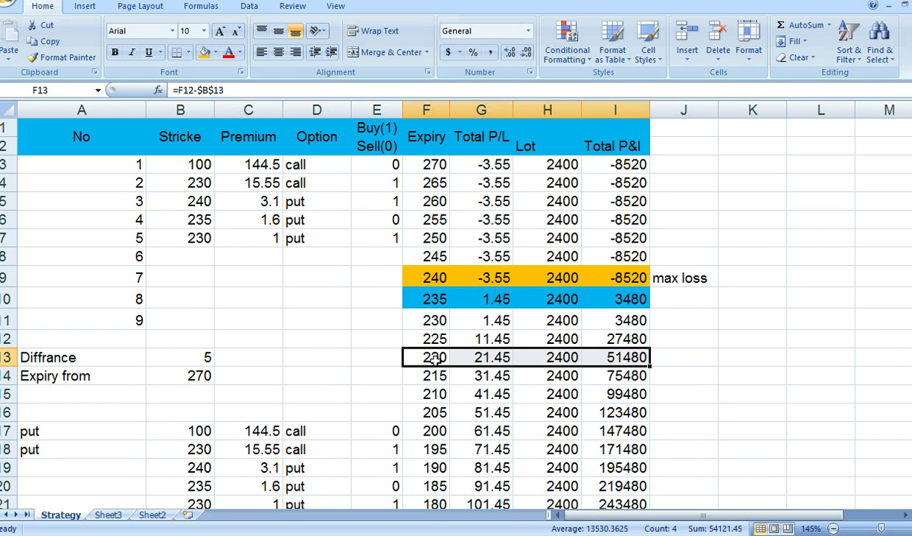
left_click(216, 53)
left_click(278, 162)
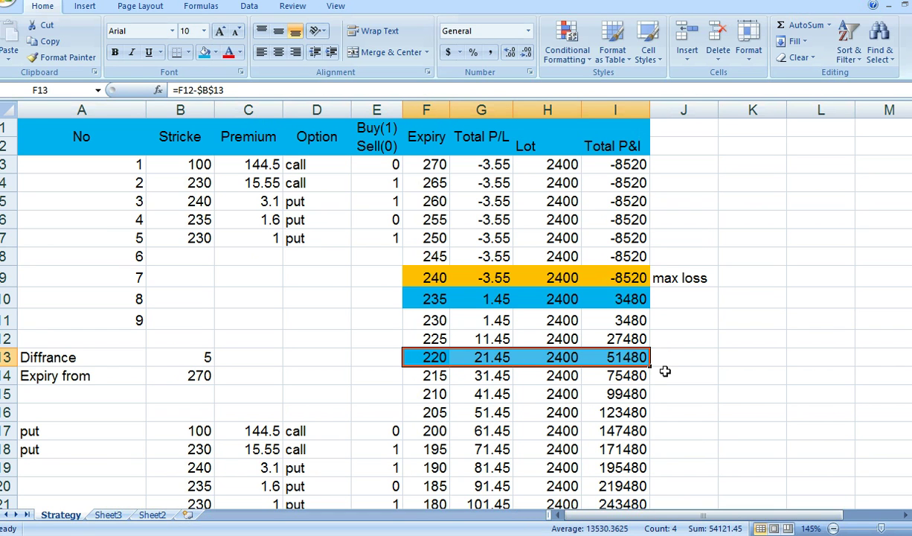
- Apply the same light blue fill to the Expiry through Total P&l cells of the 205 expiry row
left_click(438, 414)
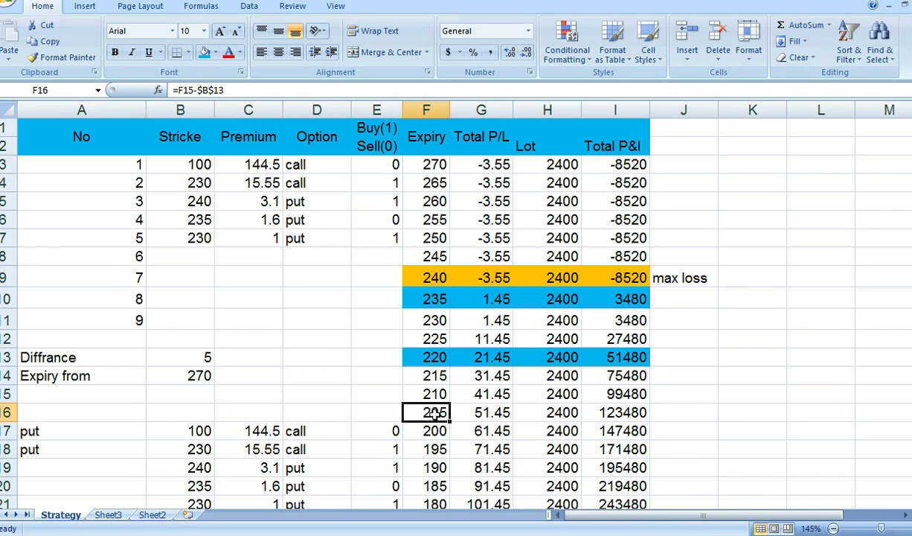
left_click_drag(436, 414, 614, 414)
left_click(198, 53)
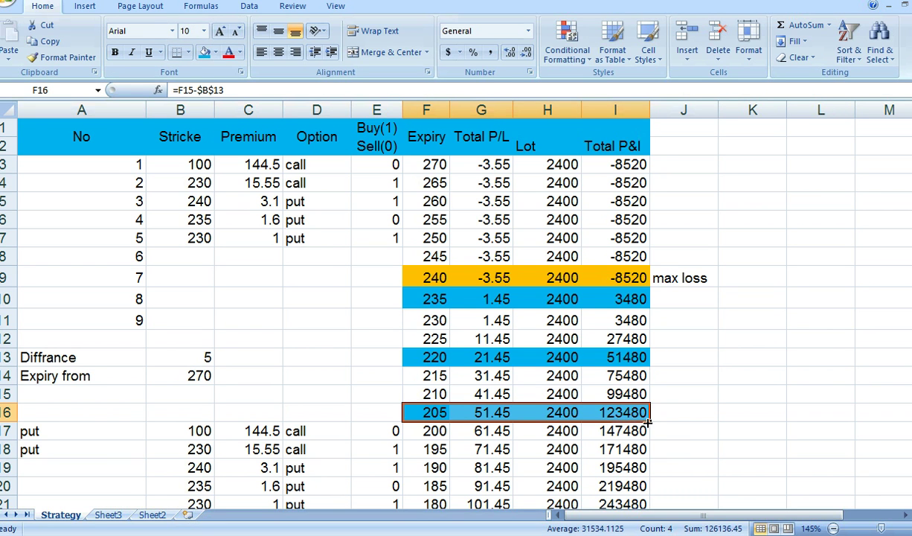
left_click(685, 414)
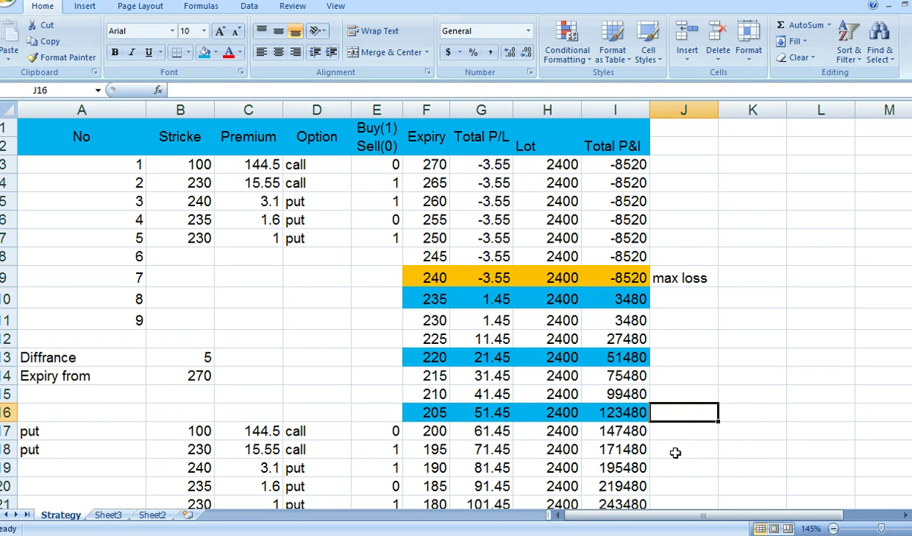
- Switch to the browser and examine the ITC monthly chart with its XABCD pattern on Investing.com
key("alt+Tab")
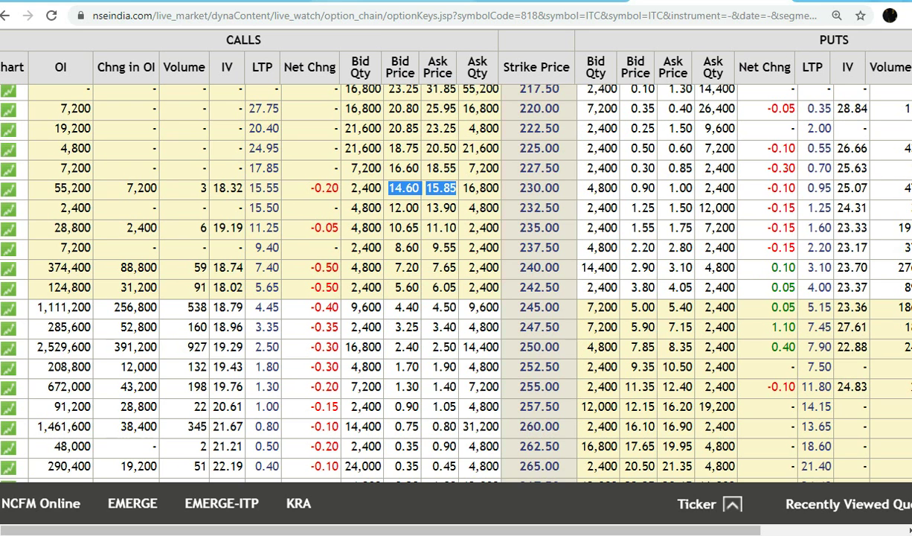
left_click(227, 1)
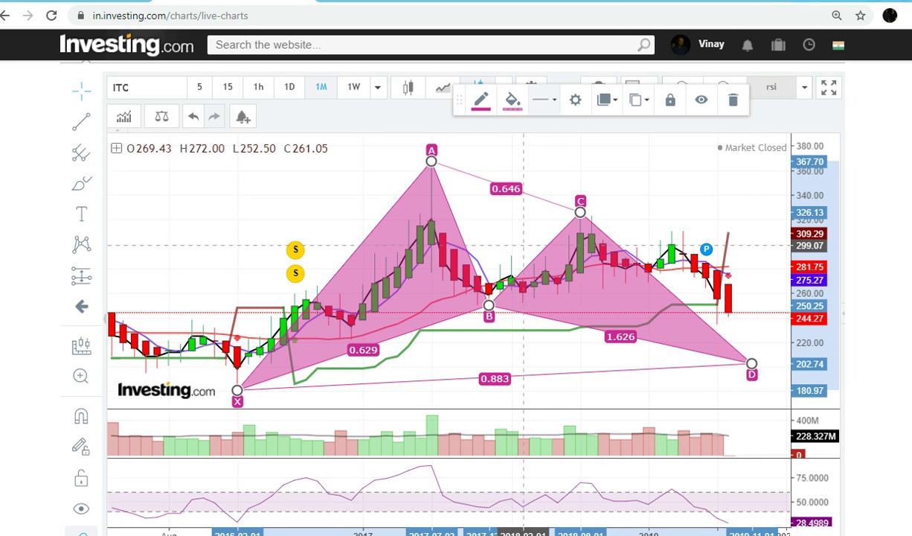
- Return to the Strategy sheet in Excel and select the Expiry through Total P&l cells of the 180 expiry row
key("alt+Tab")
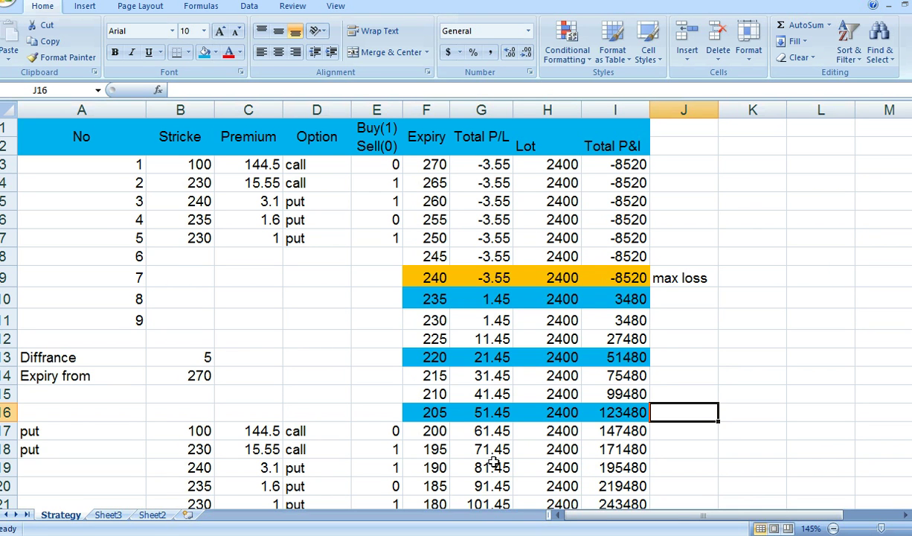
scroll(472, 442, "down", 1)
left_click_drag(436, 450, 439, 450)
key("shift+Right")
key("shift+Right")
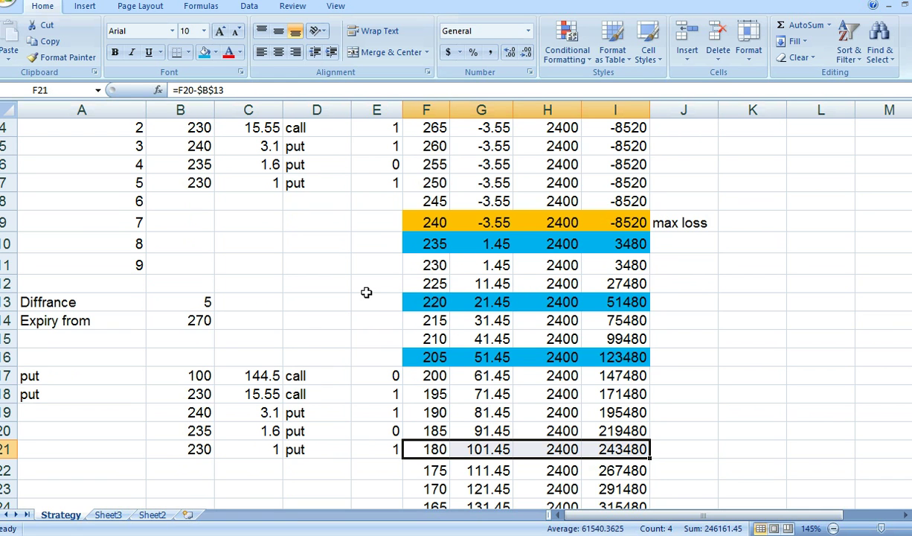
scroll(346, 299, "up", 1)
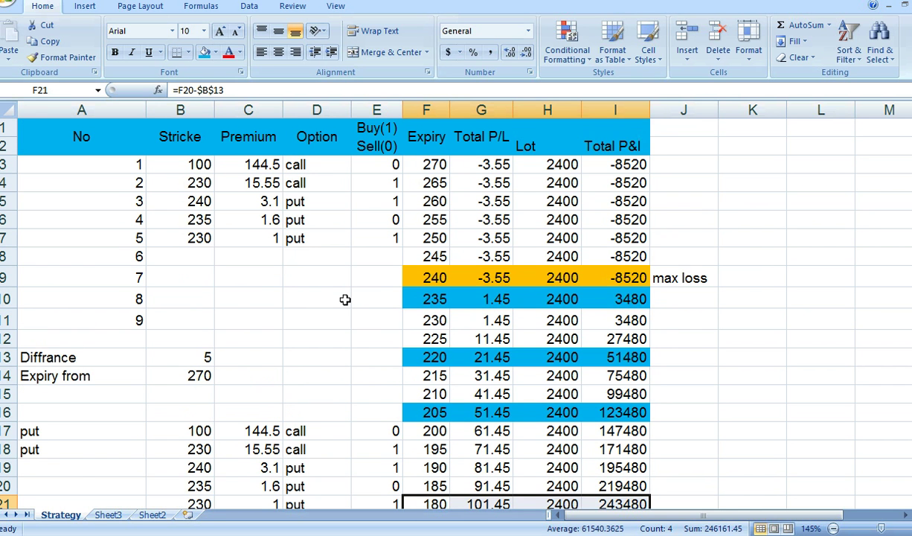
- Switch back to the browser and look over the uploaded videos on the Hedging Strategies YouTube channel
key("alt+Tab")
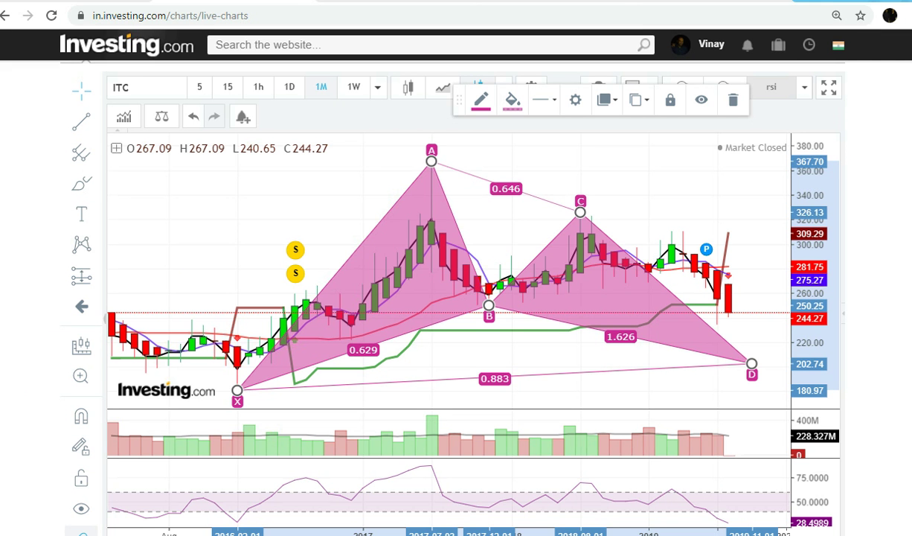
left_click(406, 2)
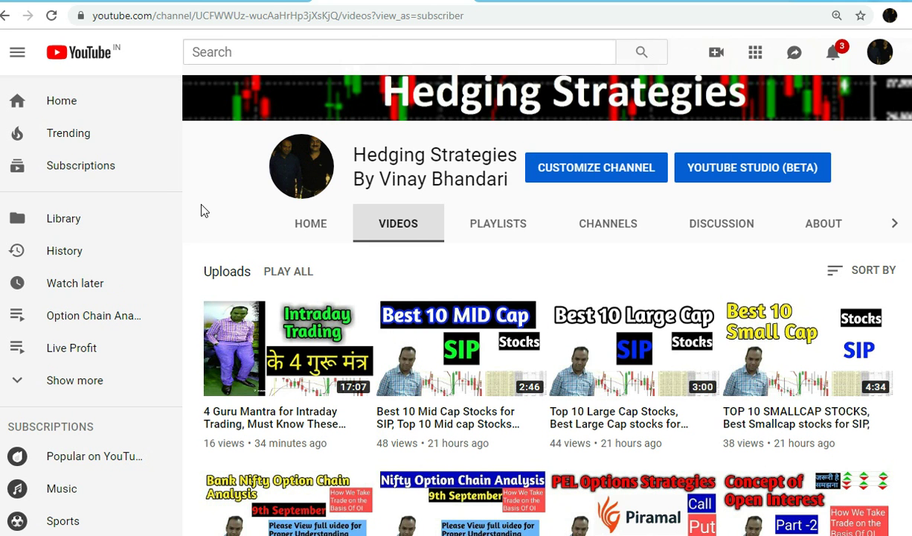
scroll(201, 210, "down", 1)
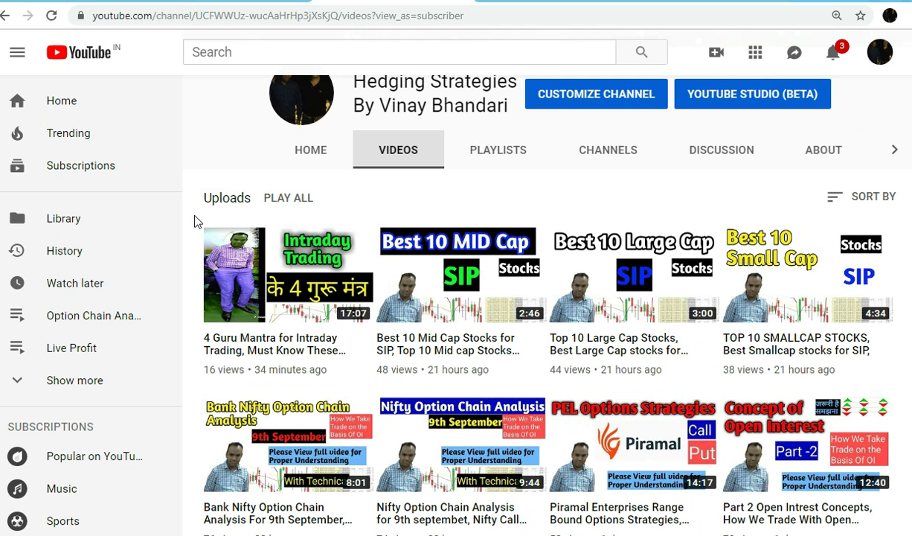
scroll(196, 221, "up", 1)
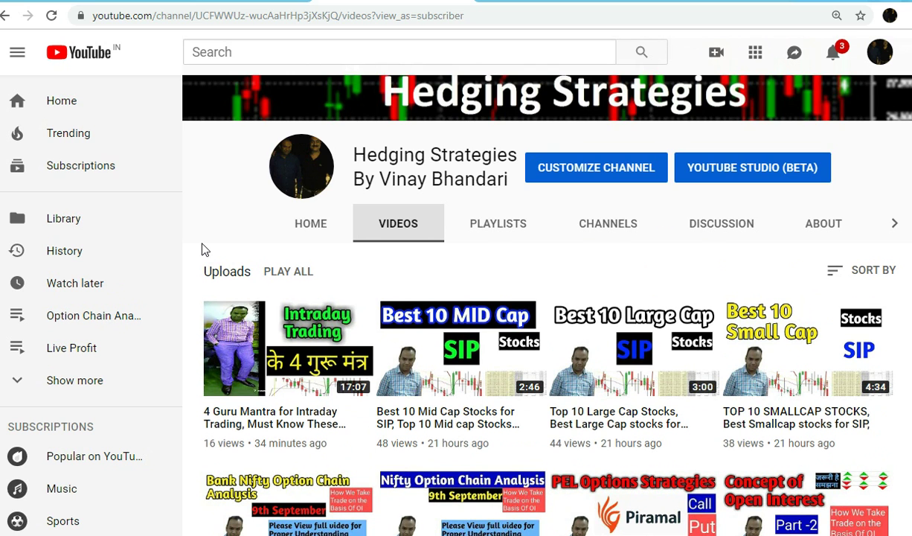